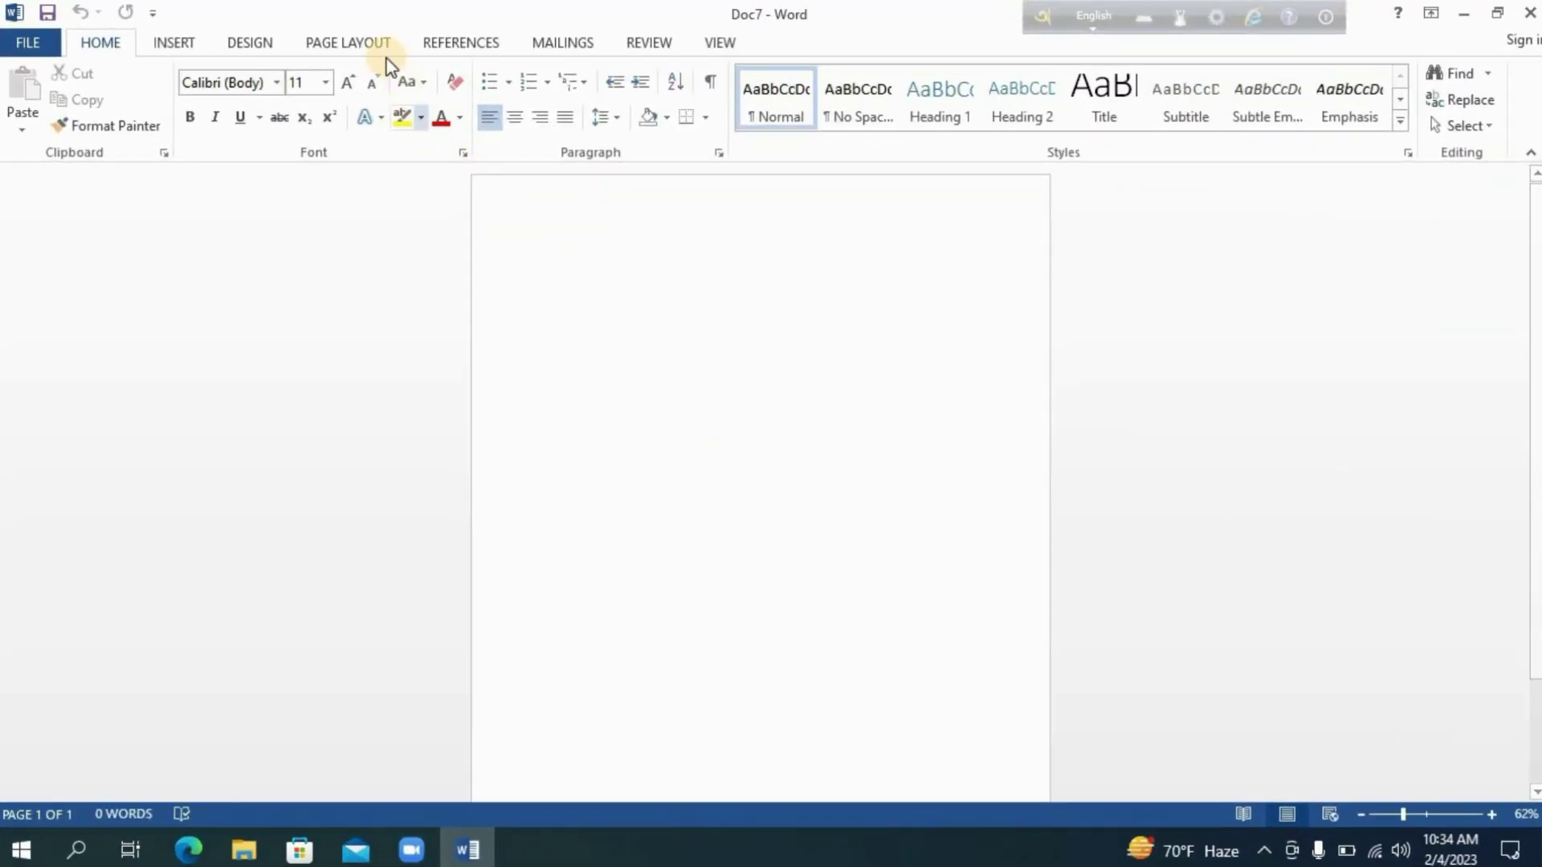
Switch the page orientation to Landscape.
left_click(371, 44)
left_click(95, 105)
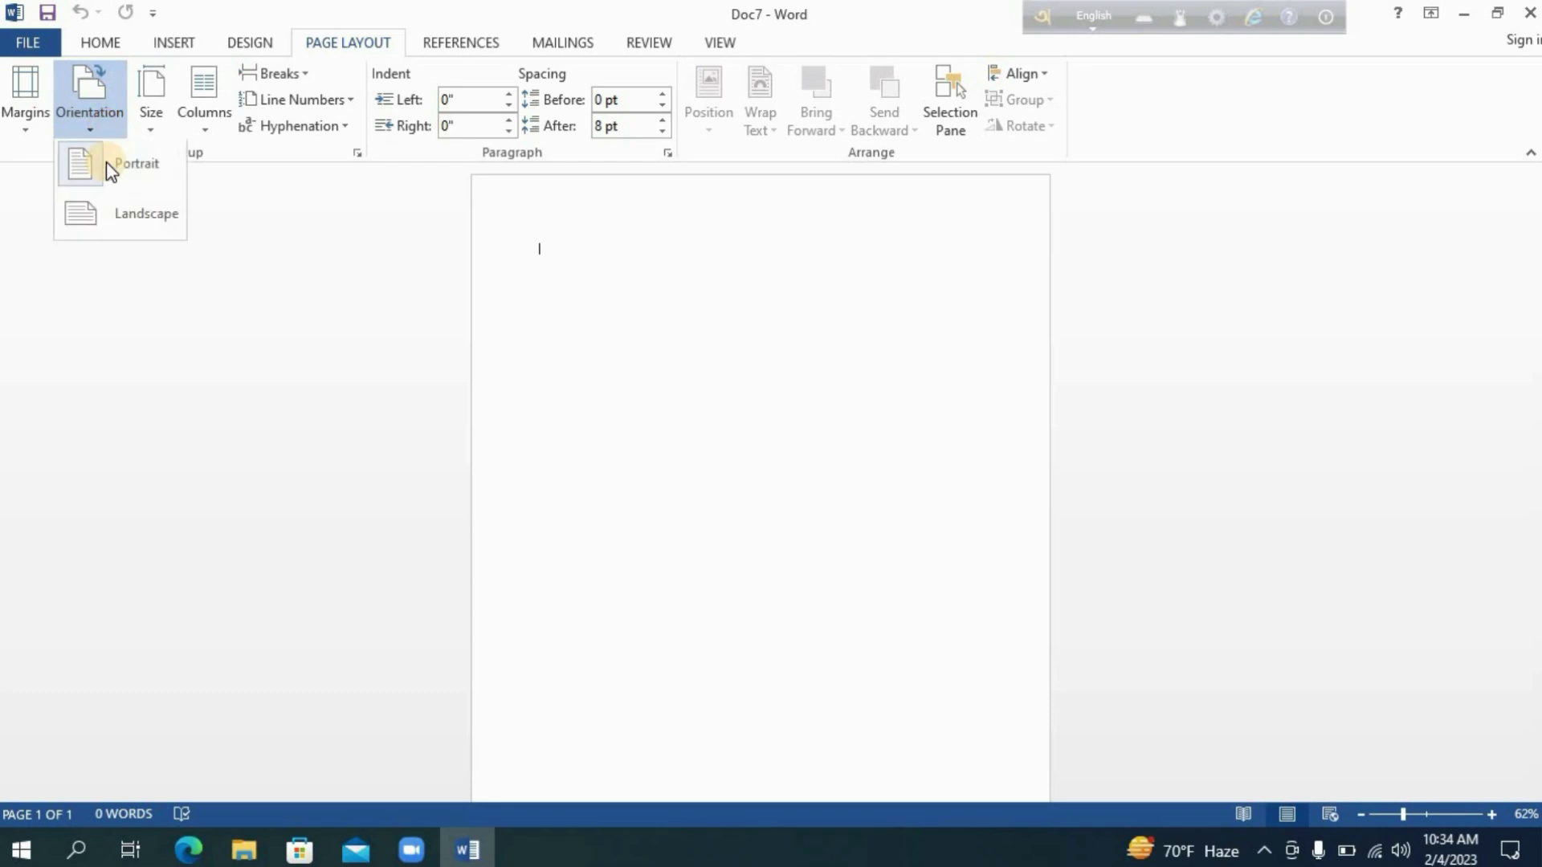
left_click(109, 228)
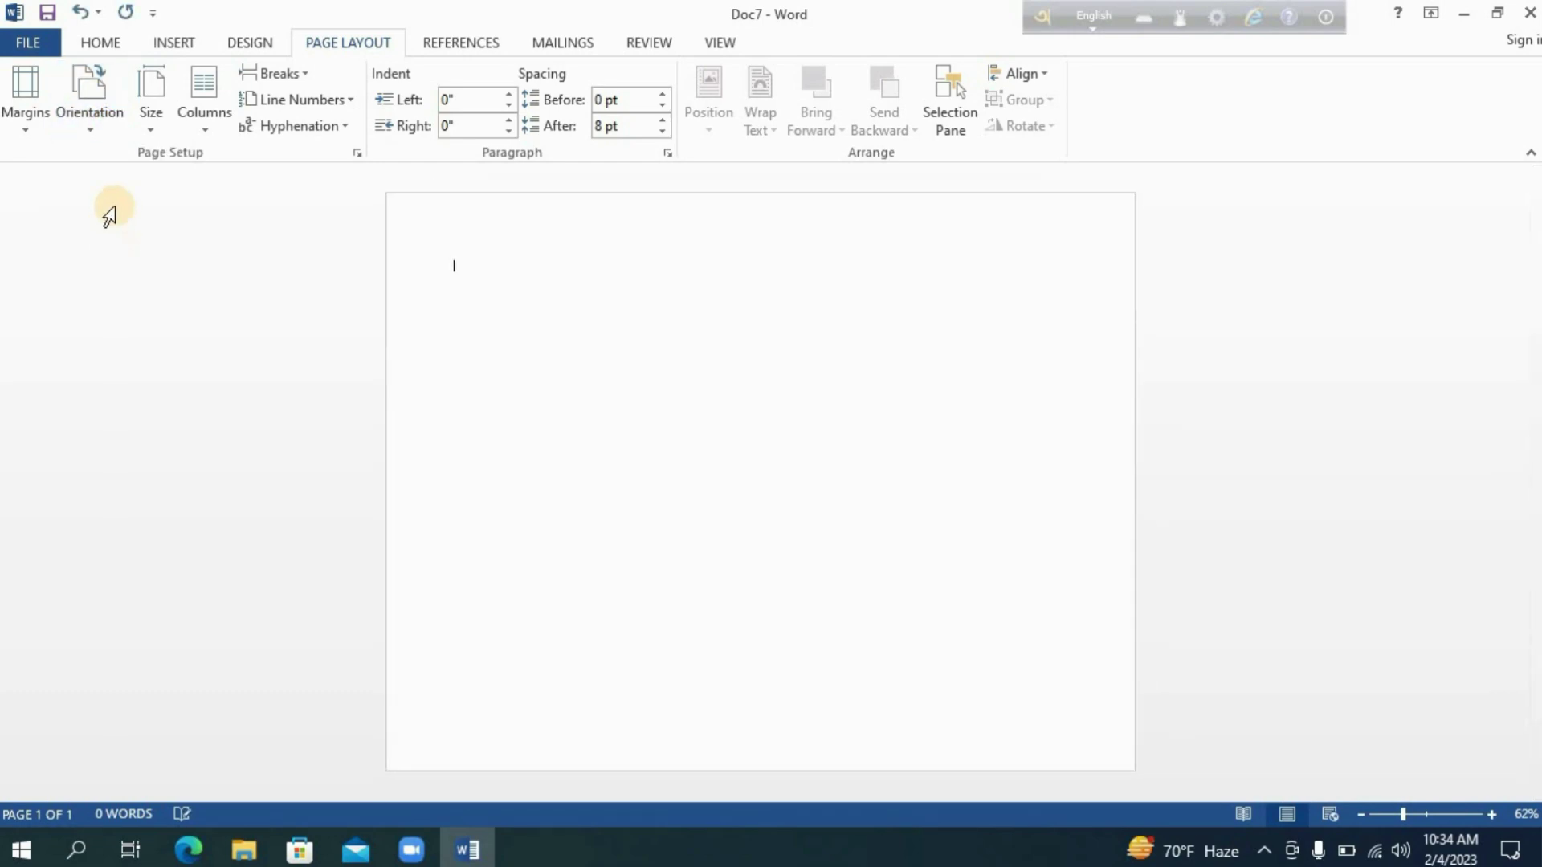
Draw a slanted L-shape about 1.55 by 1.4 inches near the middle of the page.
left_click(171, 42)
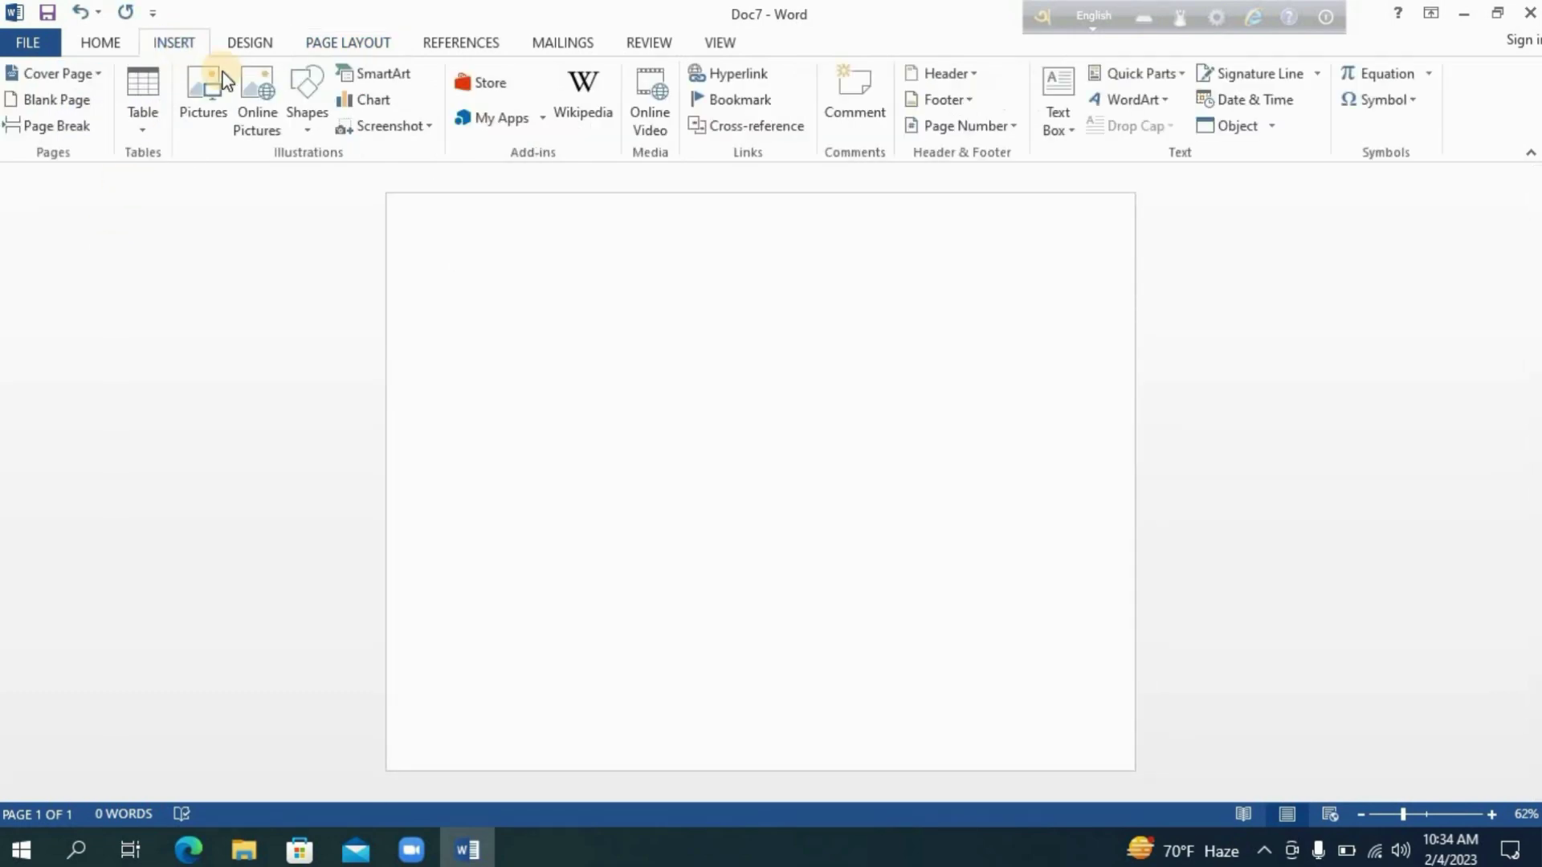
left_click(311, 120)
left_click(552, 183)
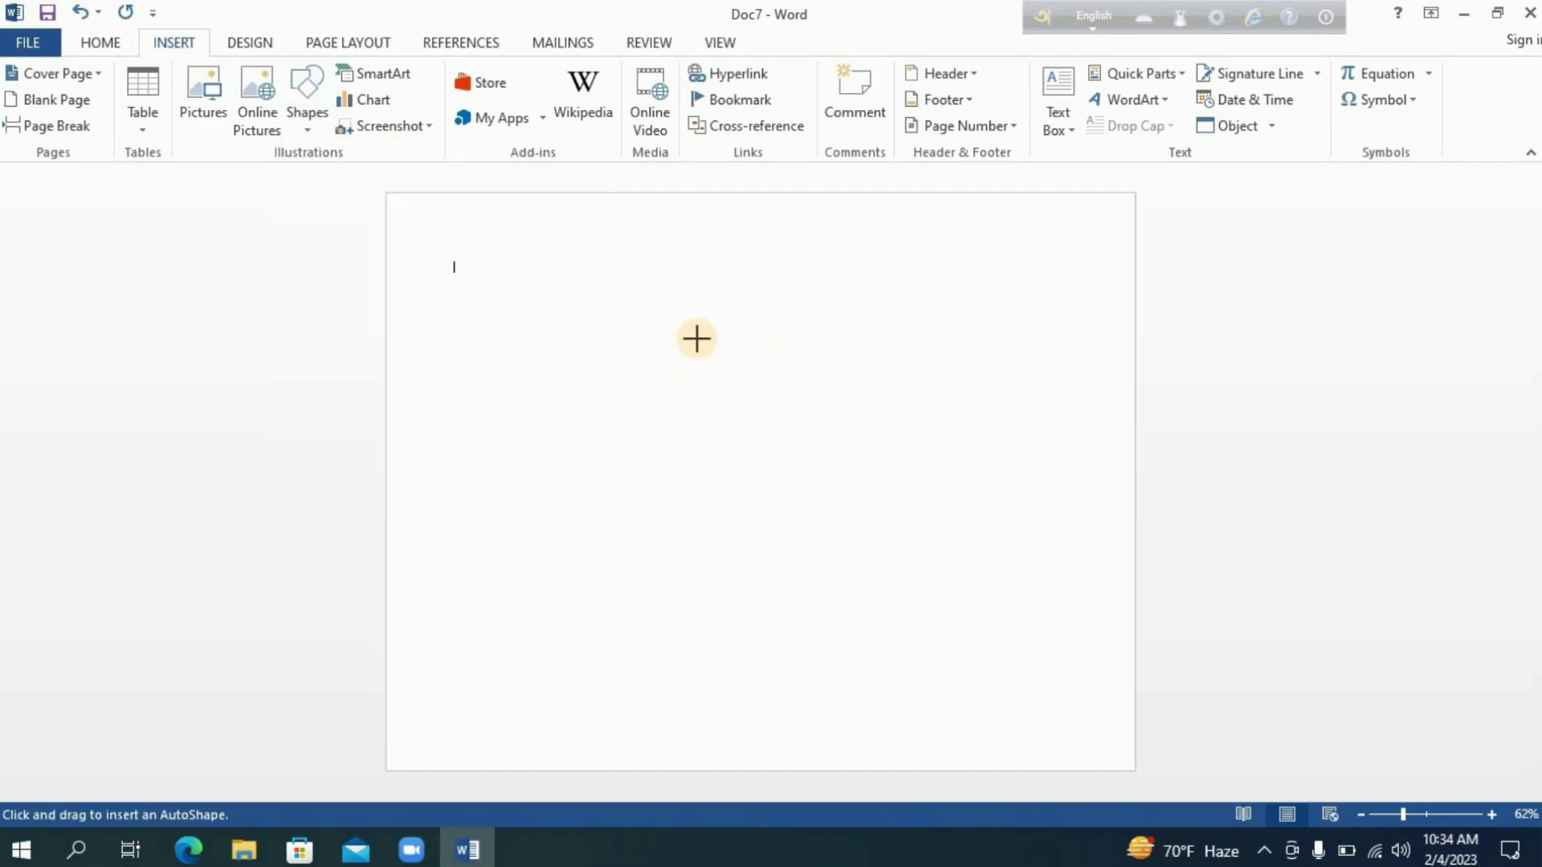
key("Escape")
mouse_move(726, 341)
left_mouse_down()
mouse_move(695, 421)
mouse_move(735, 421)
mouse_move(741, 404)
left_mouse_up()
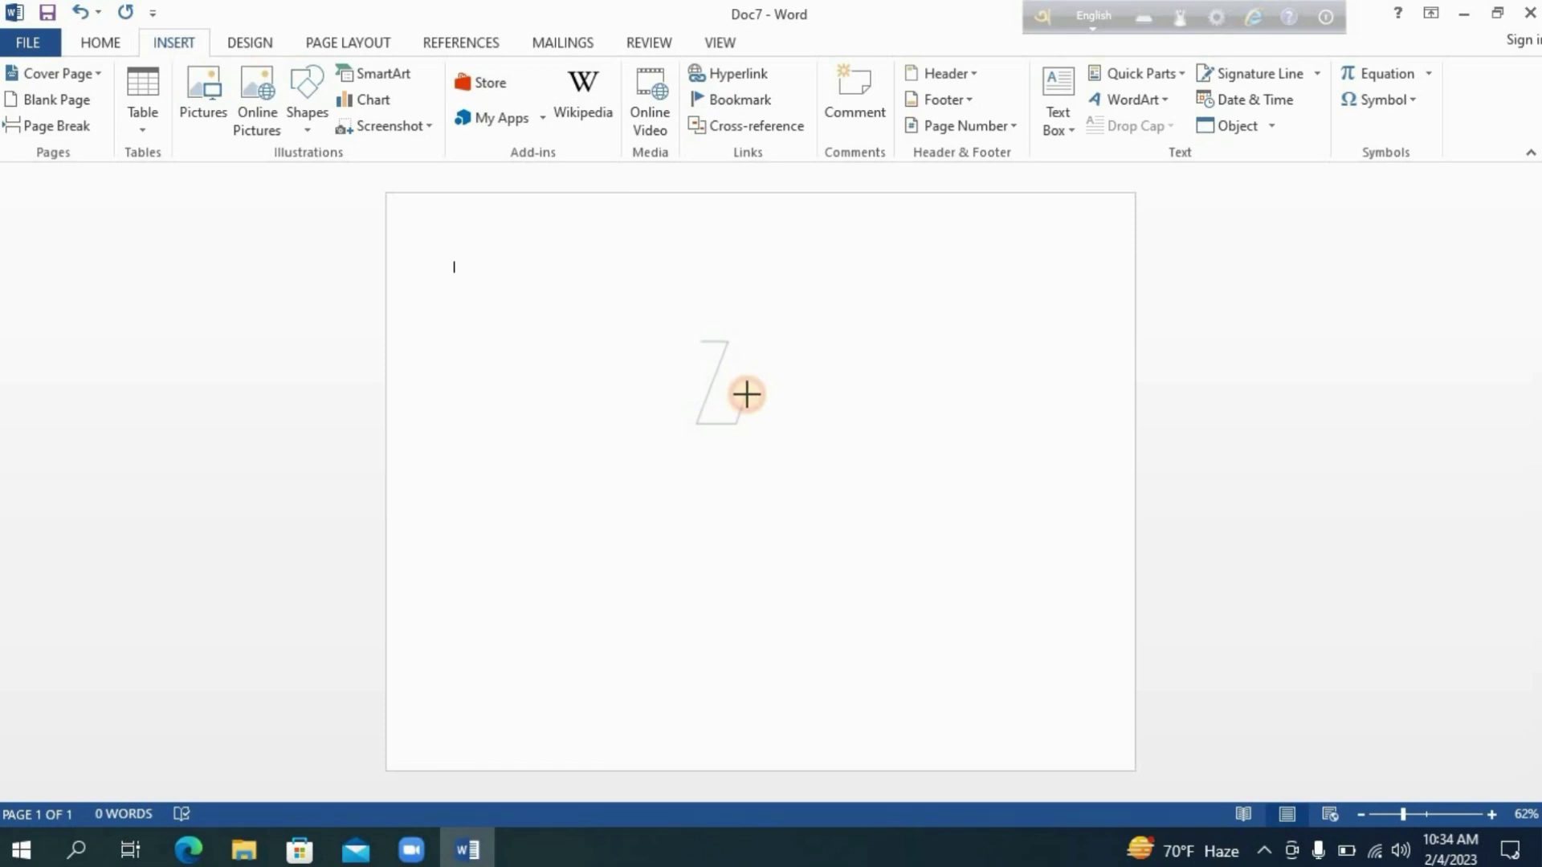
mouse_move(746, 393)
left_mouse_down()
mouse_move(763, 401)
mouse_move(743, 446)
mouse_move(679, 447)
mouse_move(699, 343)
left_mouse_up()
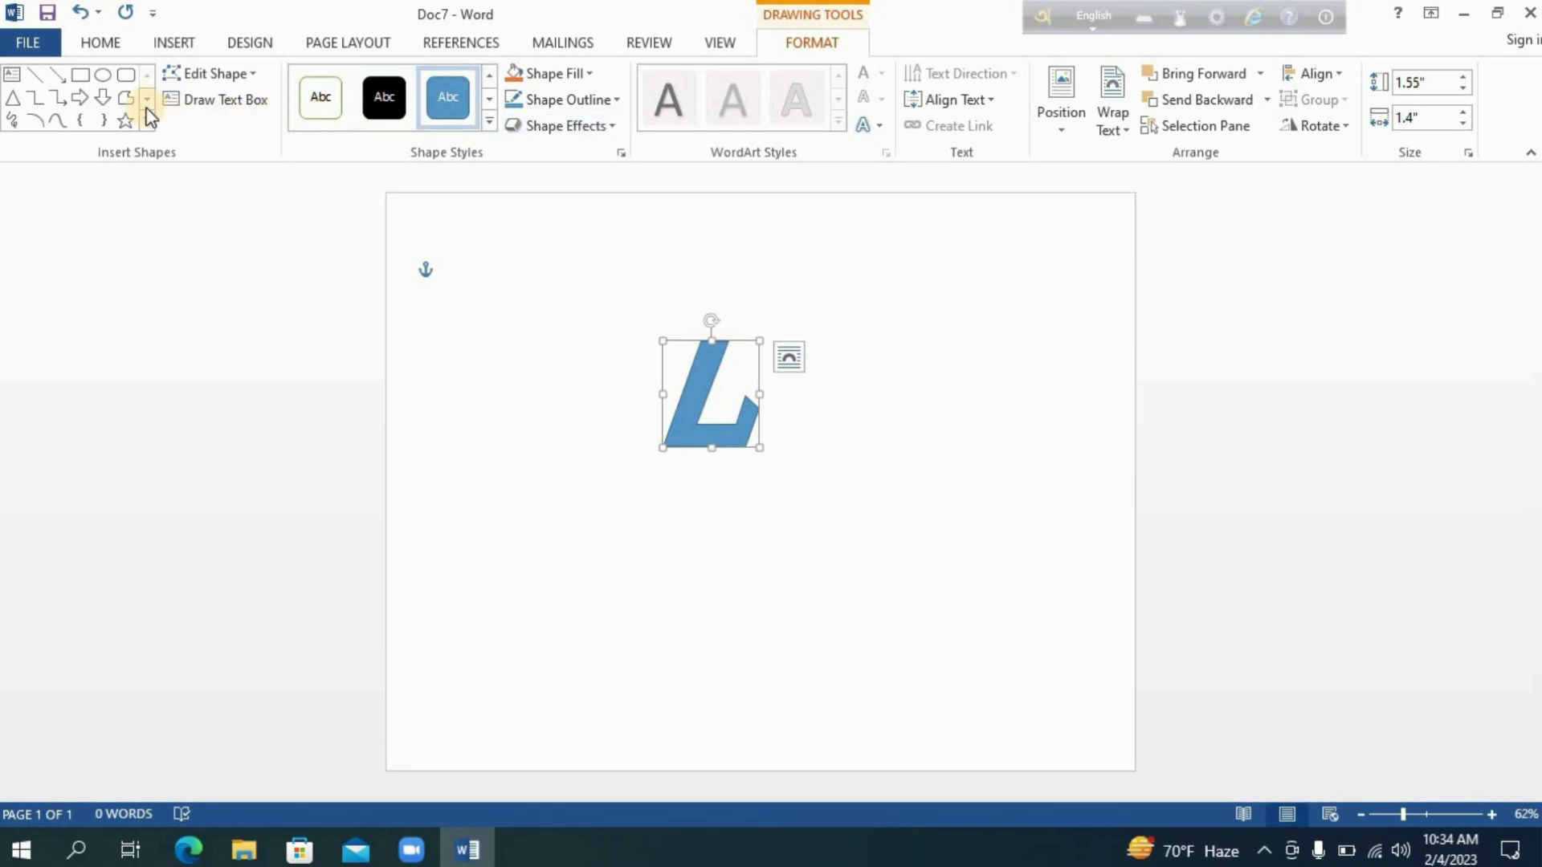
Draw a second slanted bar about 2.1 by 1.3 inches forming the right leg of an A-shaped logo.
left_click(126, 97)
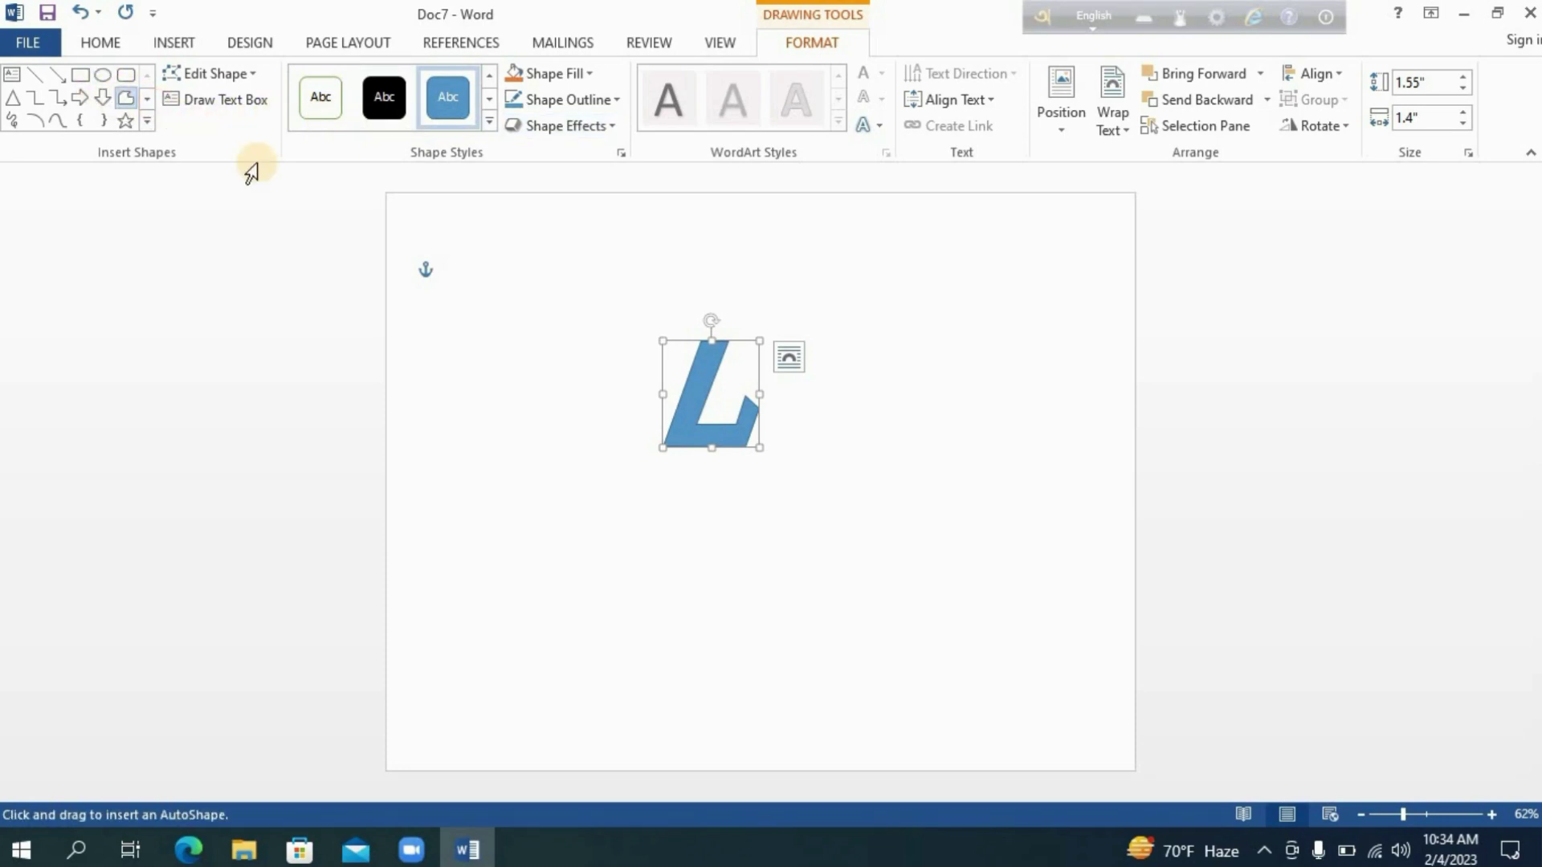
left_click(720, 329)
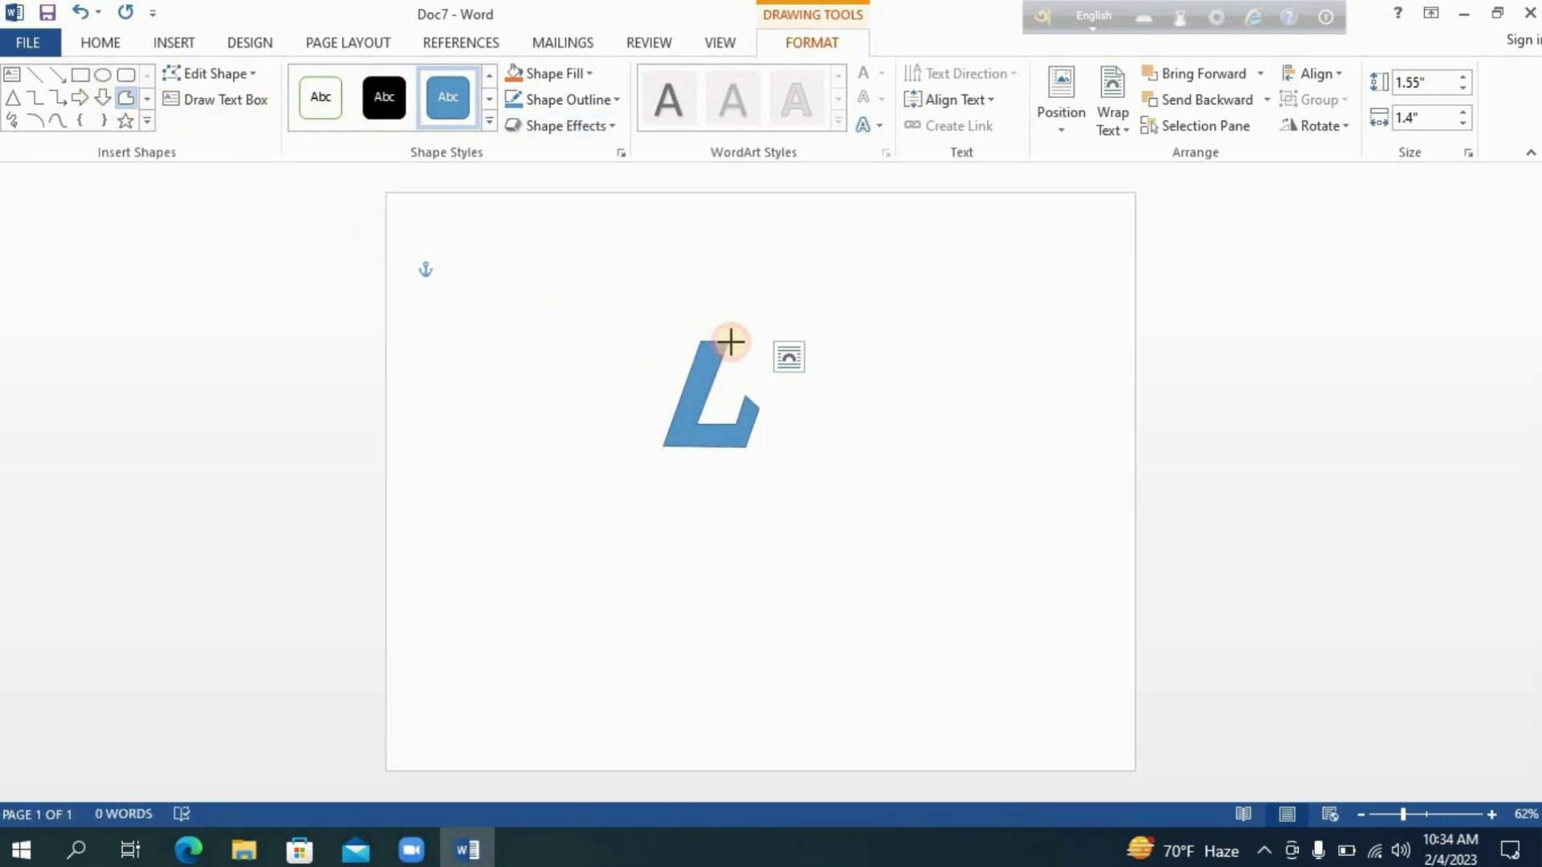
left_click(809, 449)
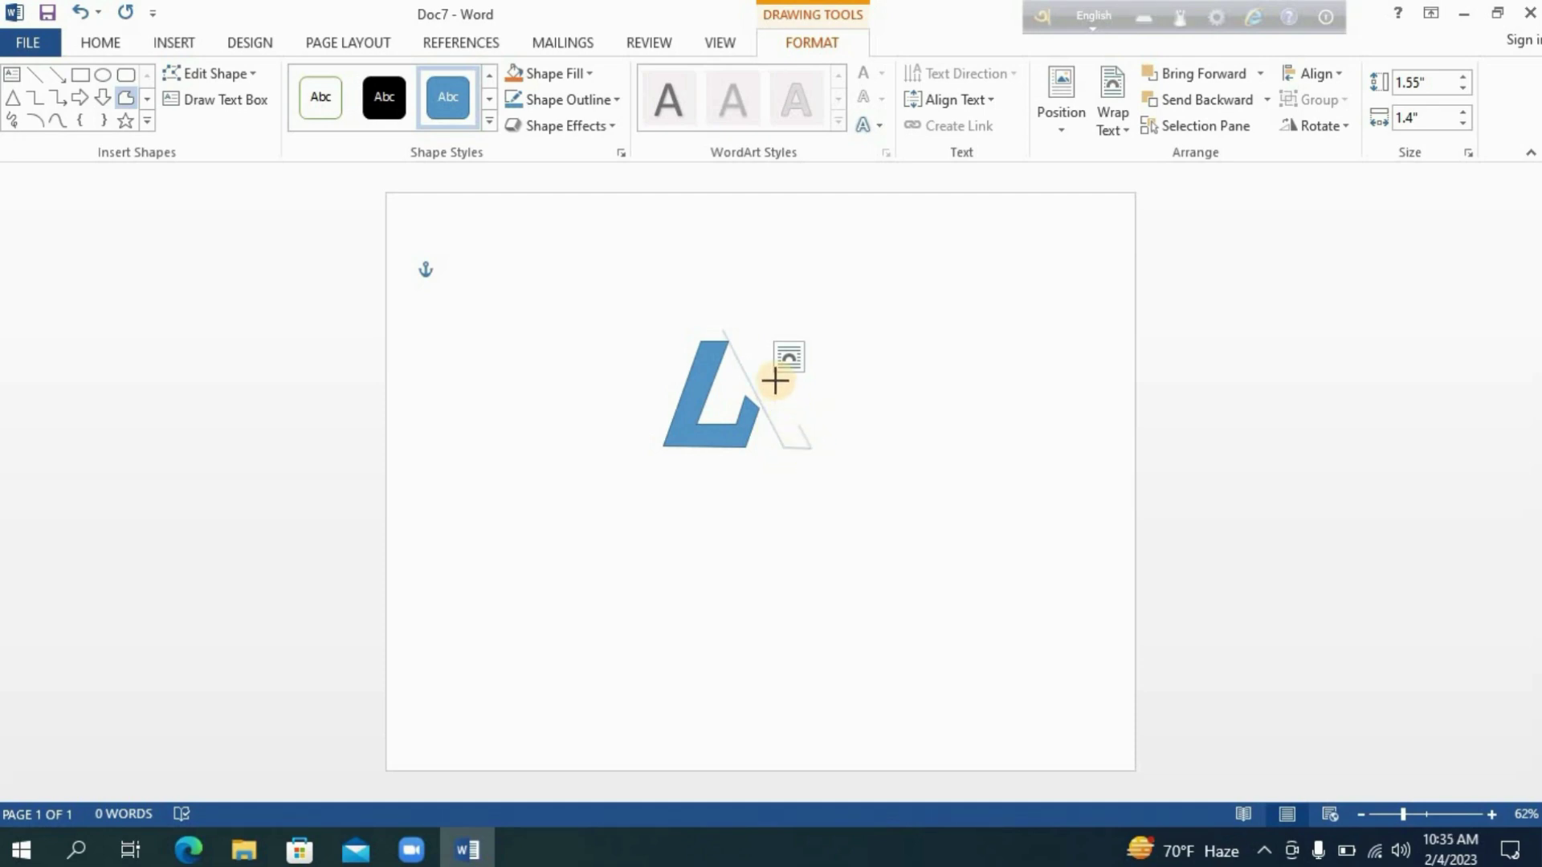
left_click(733, 305)
left_click(723, 325)
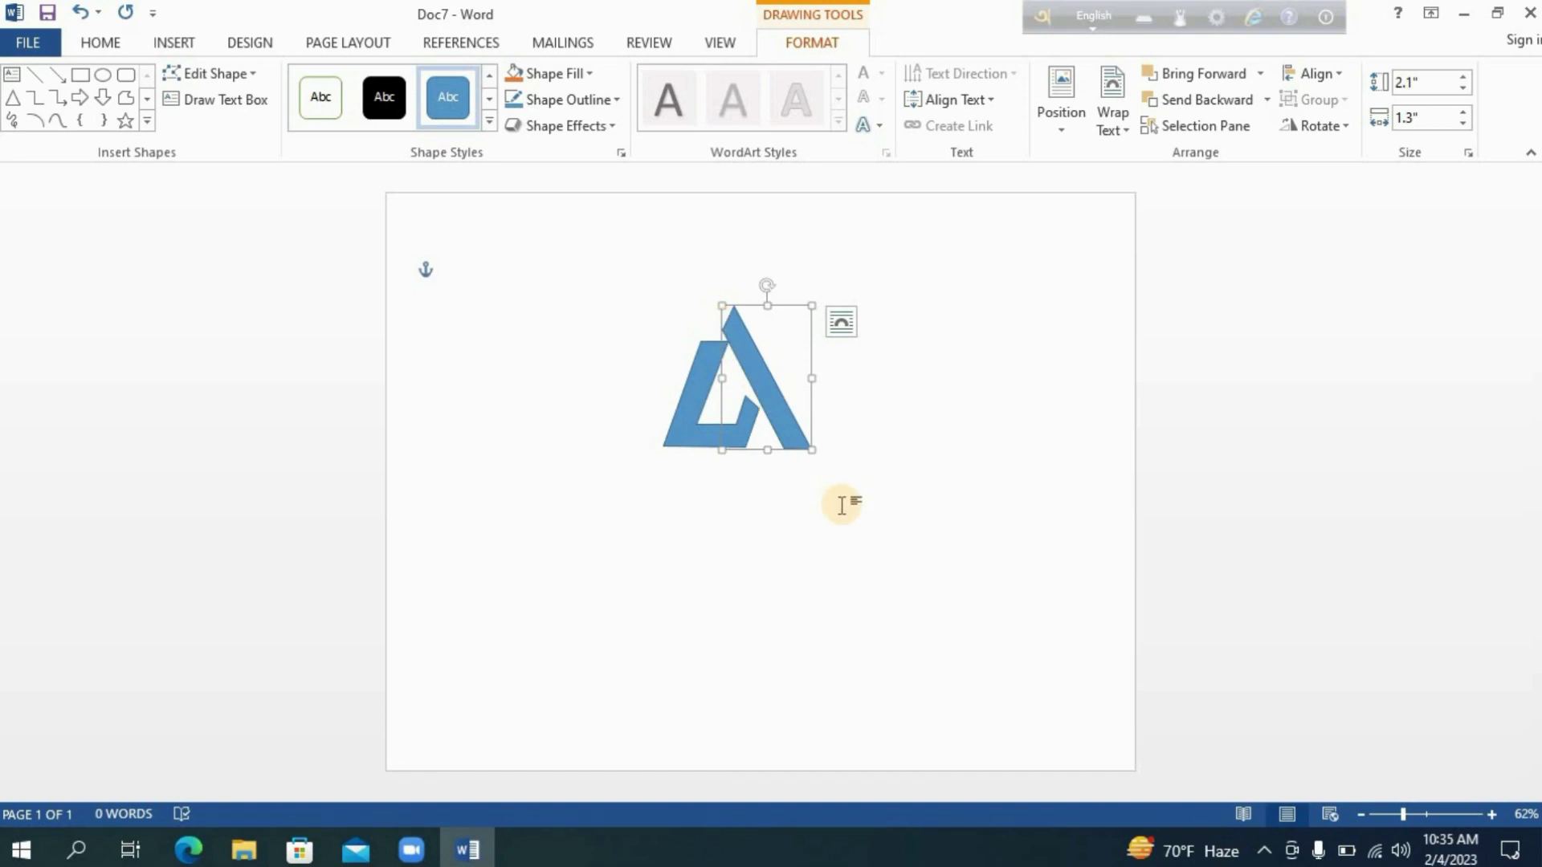
Fill the L-shape with a light blue theme colour.
left_click(783, 503)
left_click(697, 435)
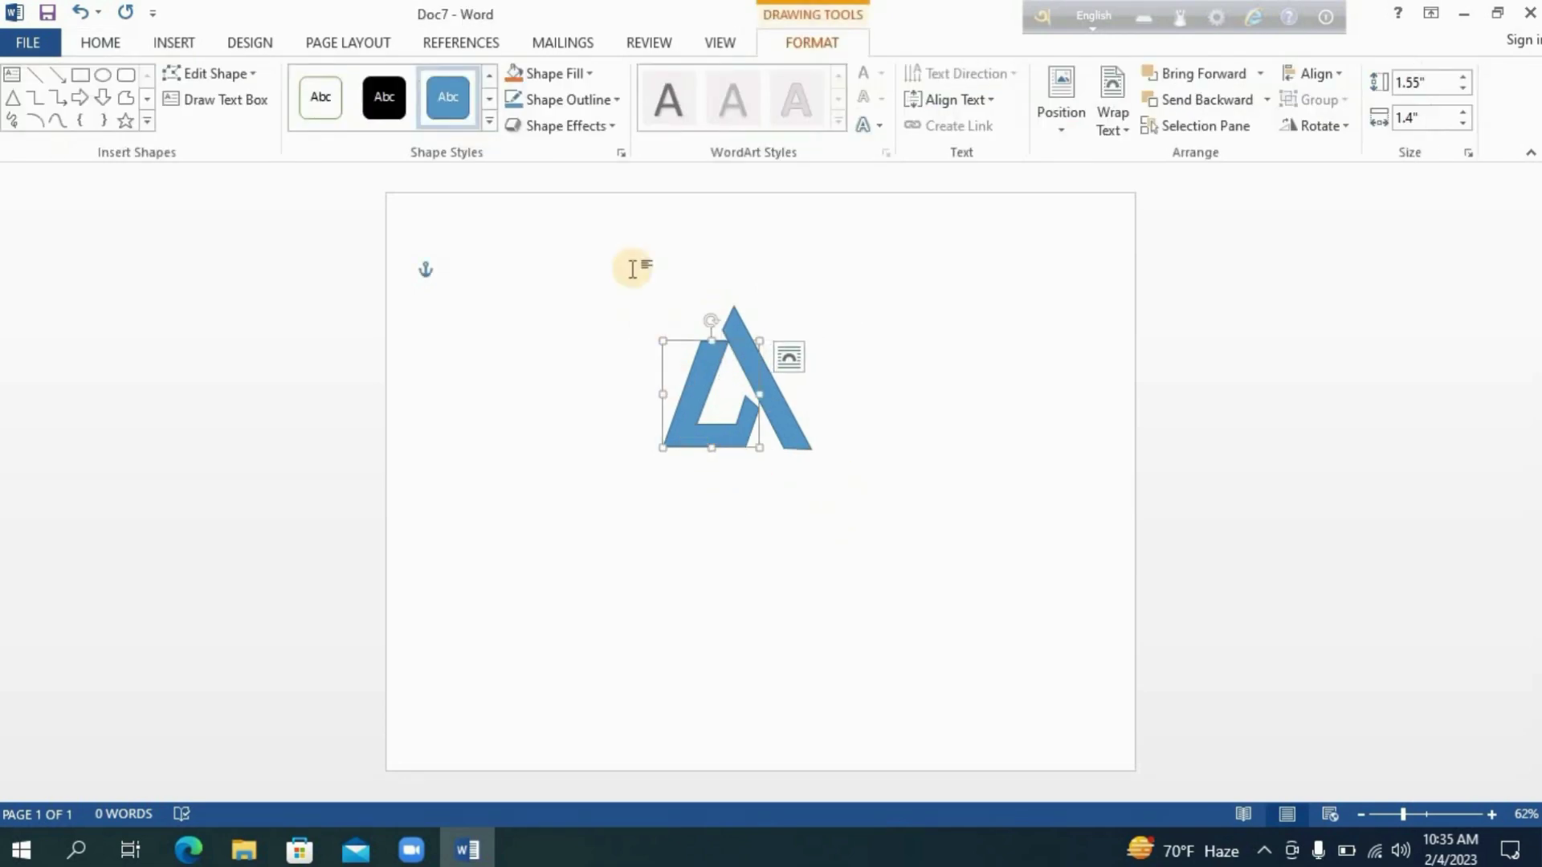
left_click(551, 82)
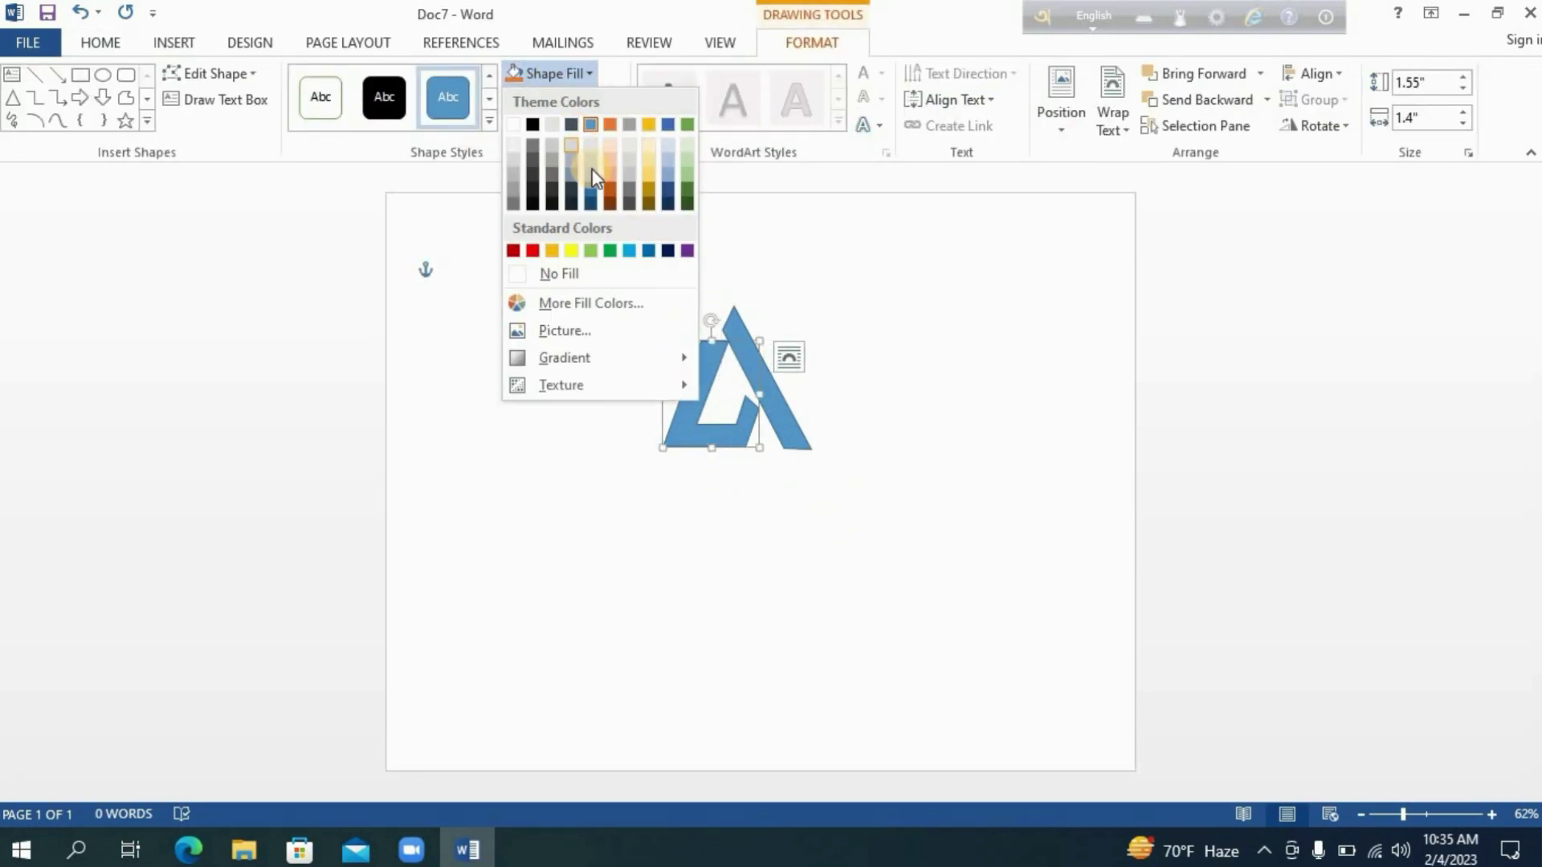
left_click(591, 172)
Give the L-shape a light theme-colour outline and apply the second Preset shape effect.
left_click(554, 101)
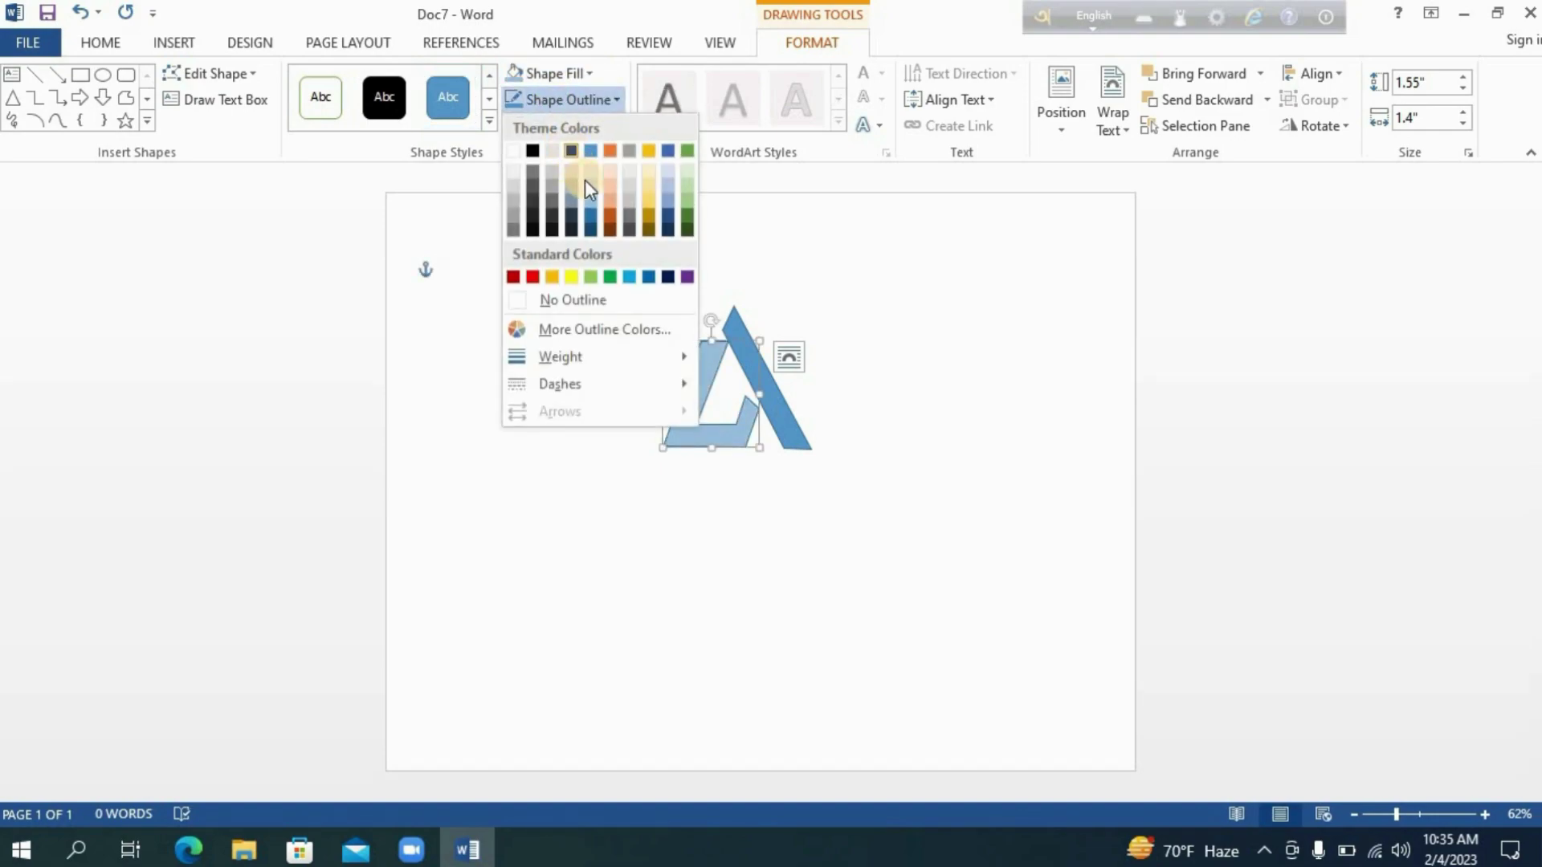
left_click(571, 159)
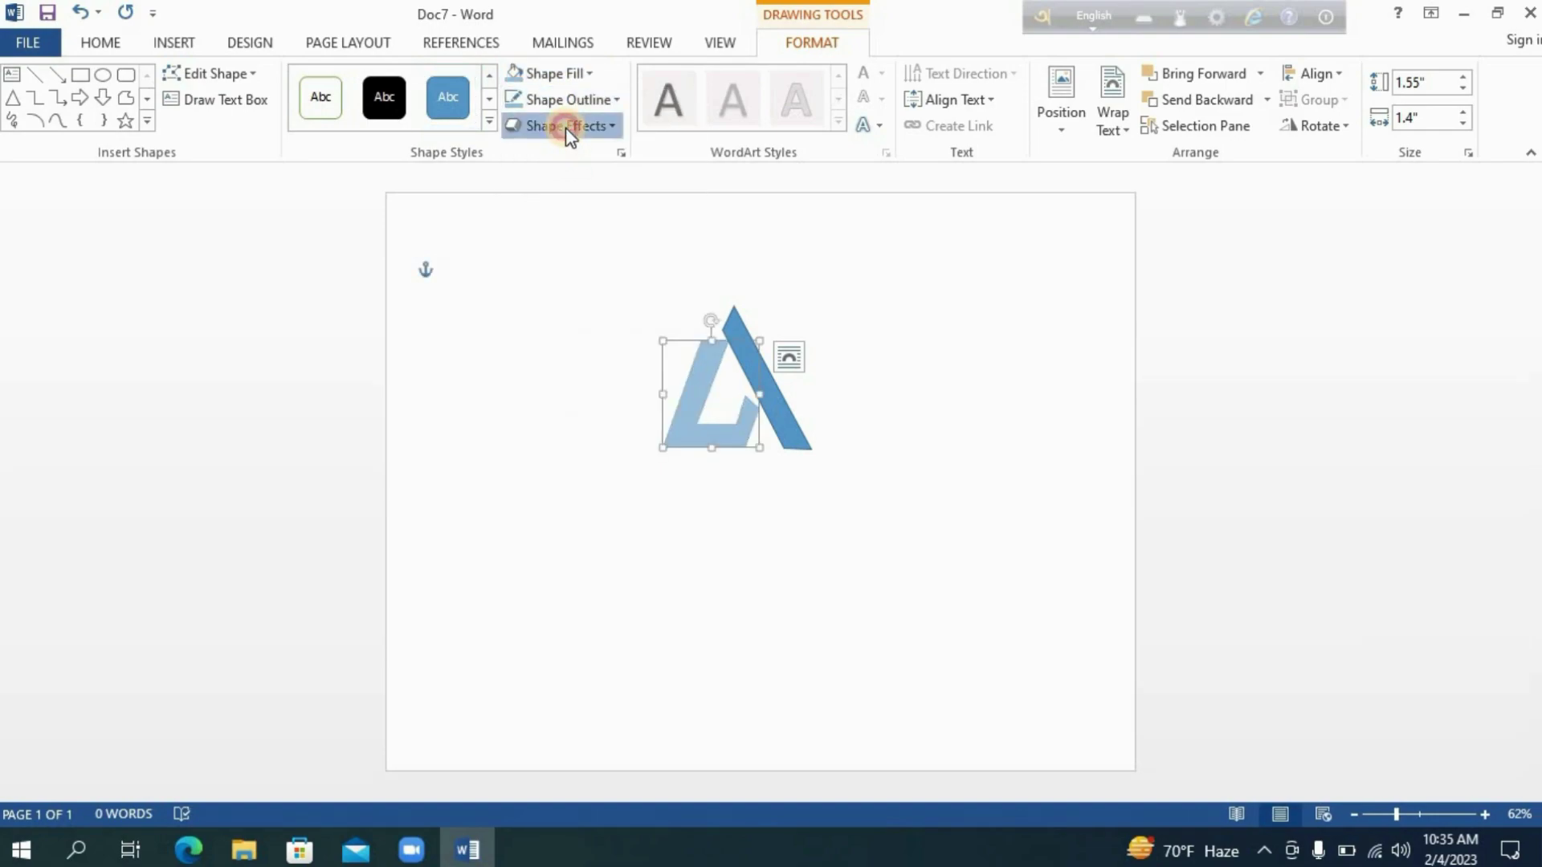
left_click(562, 126)
mouse_move(601, 168)
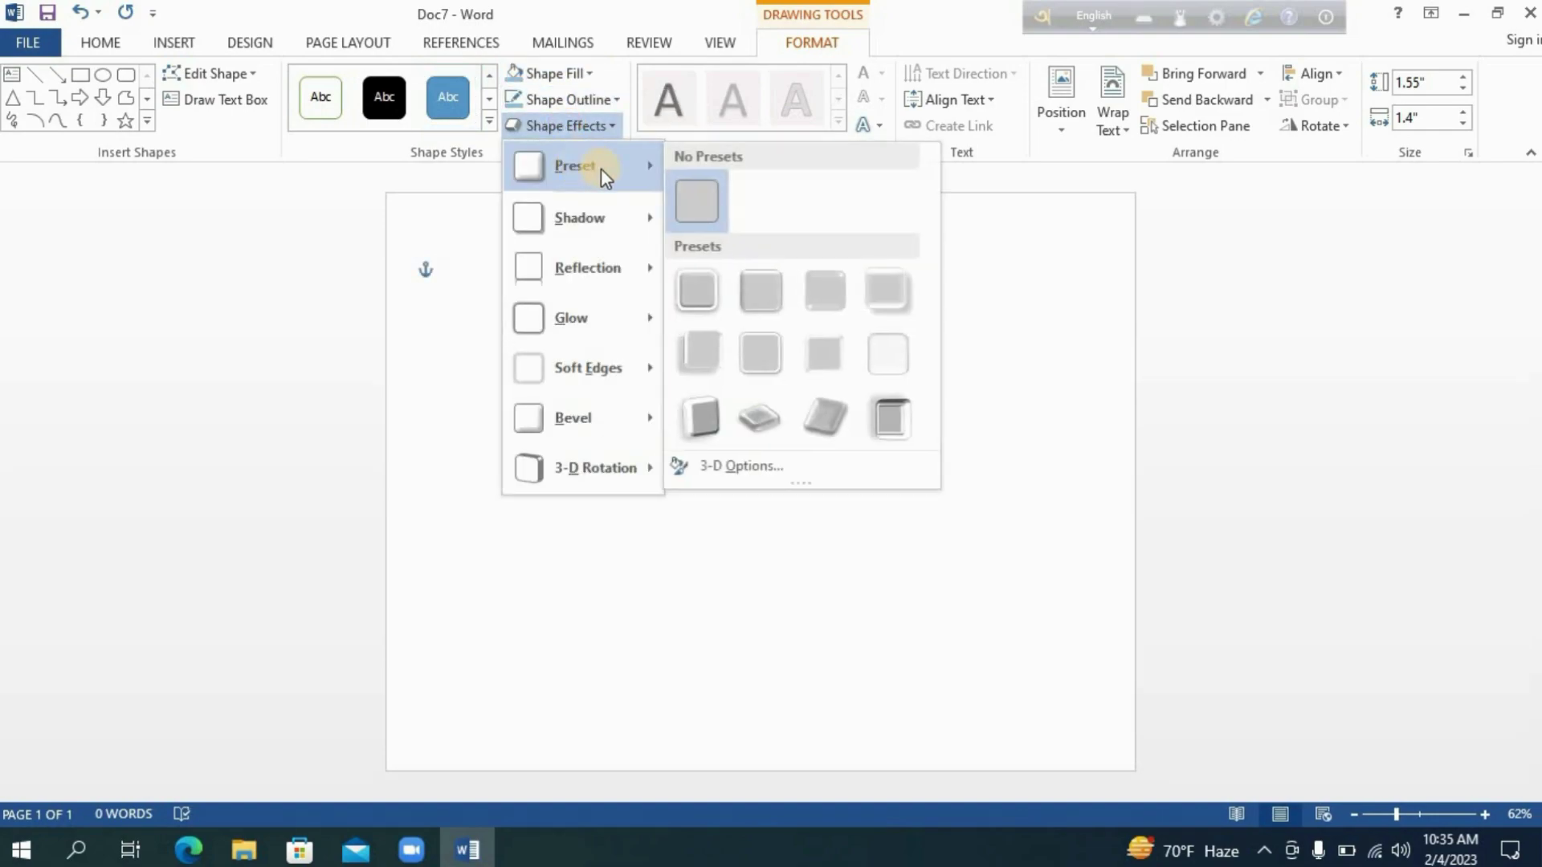
left_click(757, 289)
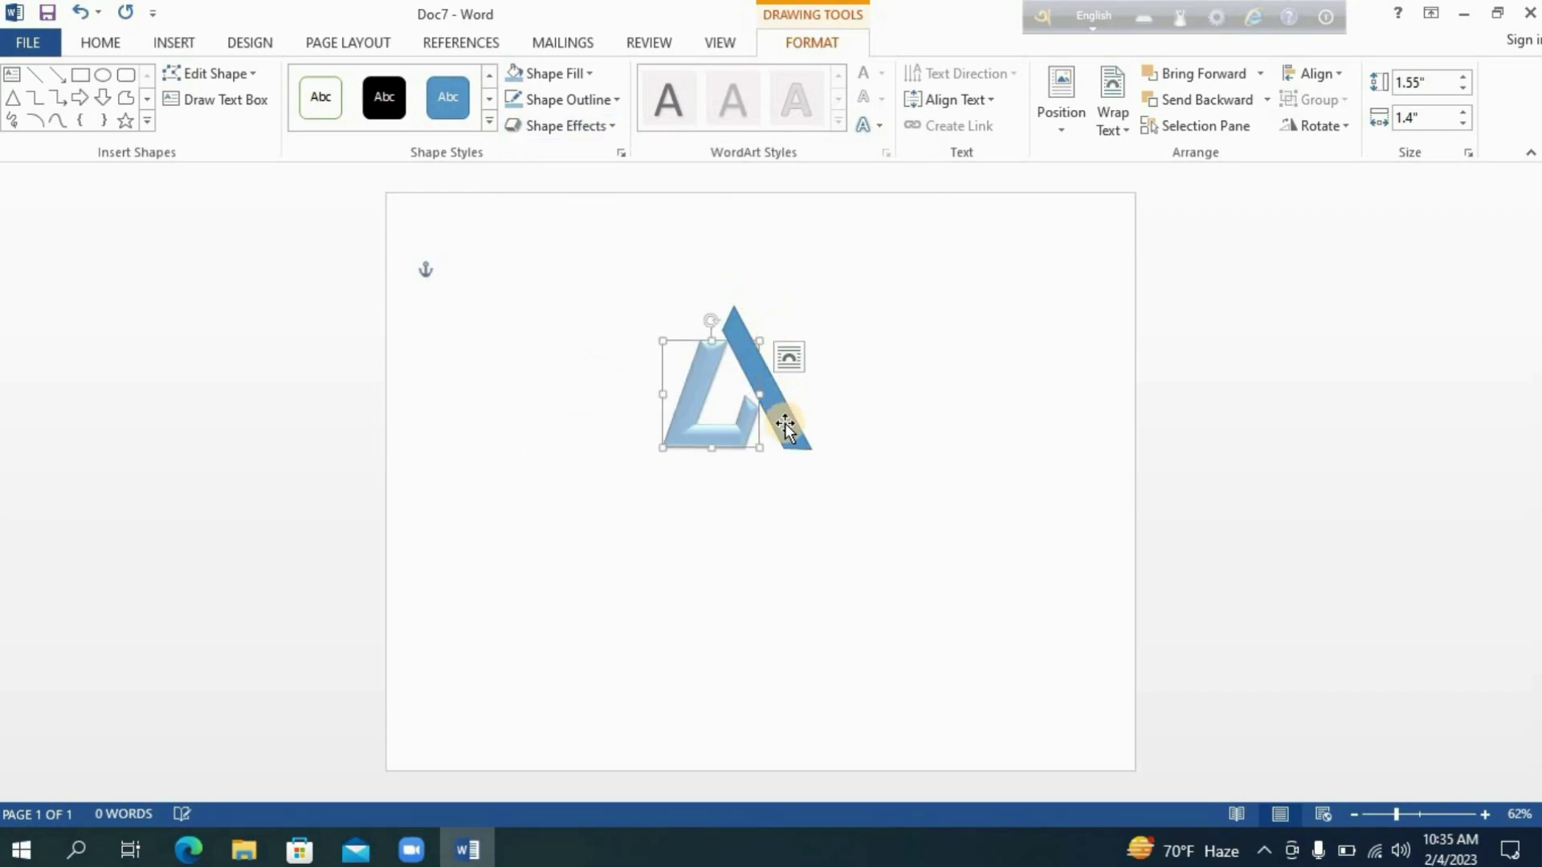
Give the right bar a gray fill and a gray outline.
left_click(547, 74)
left_click(523, 175)
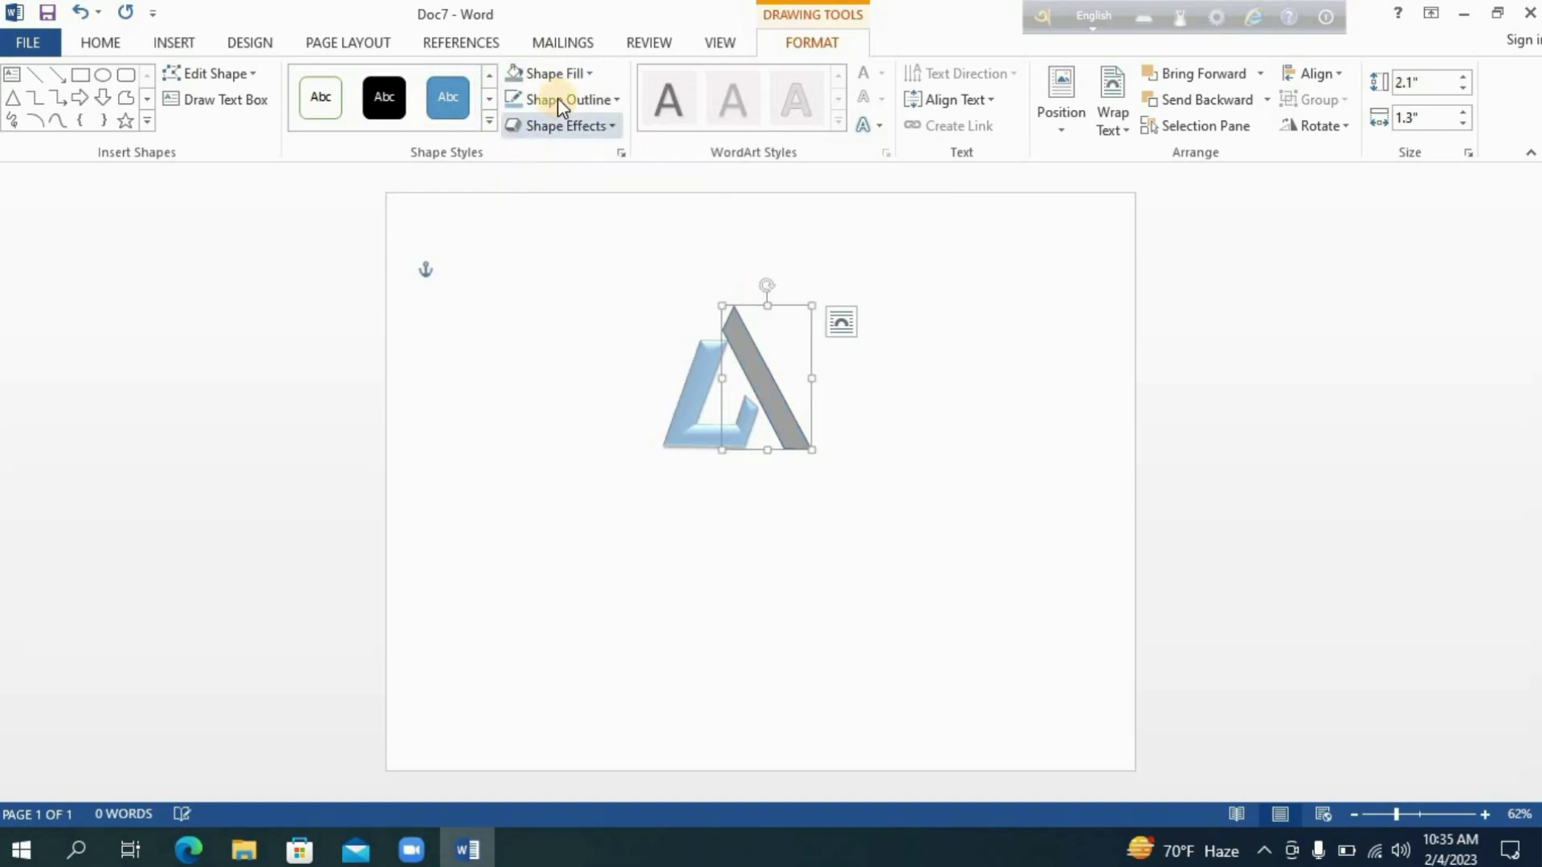
left_click(558, 99)
left_click(526, 191)
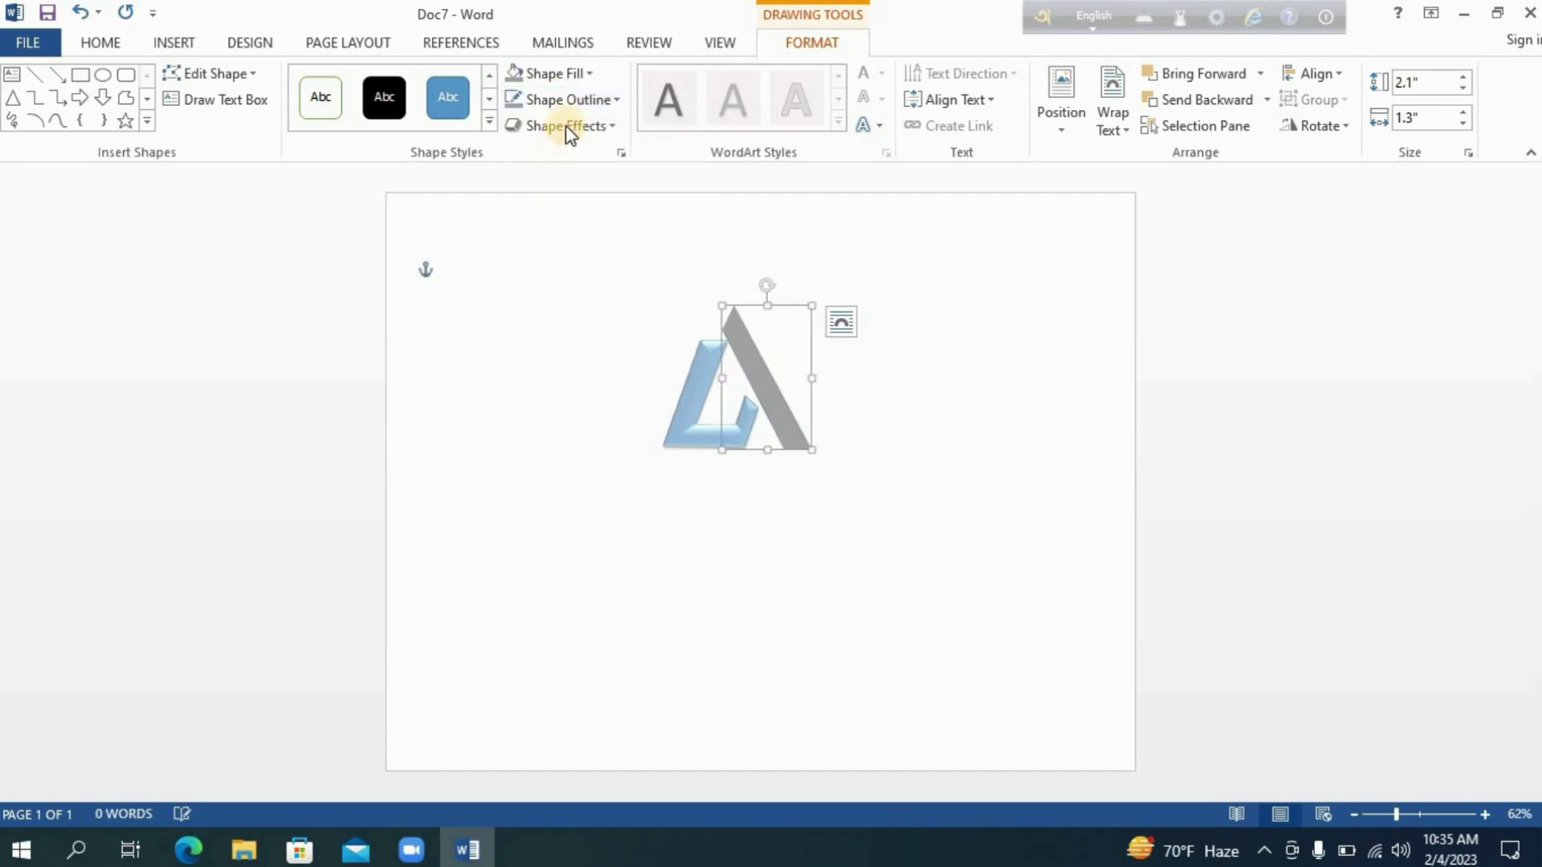
Apply the second Preset shape effect to the right bar.
left_click(564, 126)
mouse_move(580, 163)
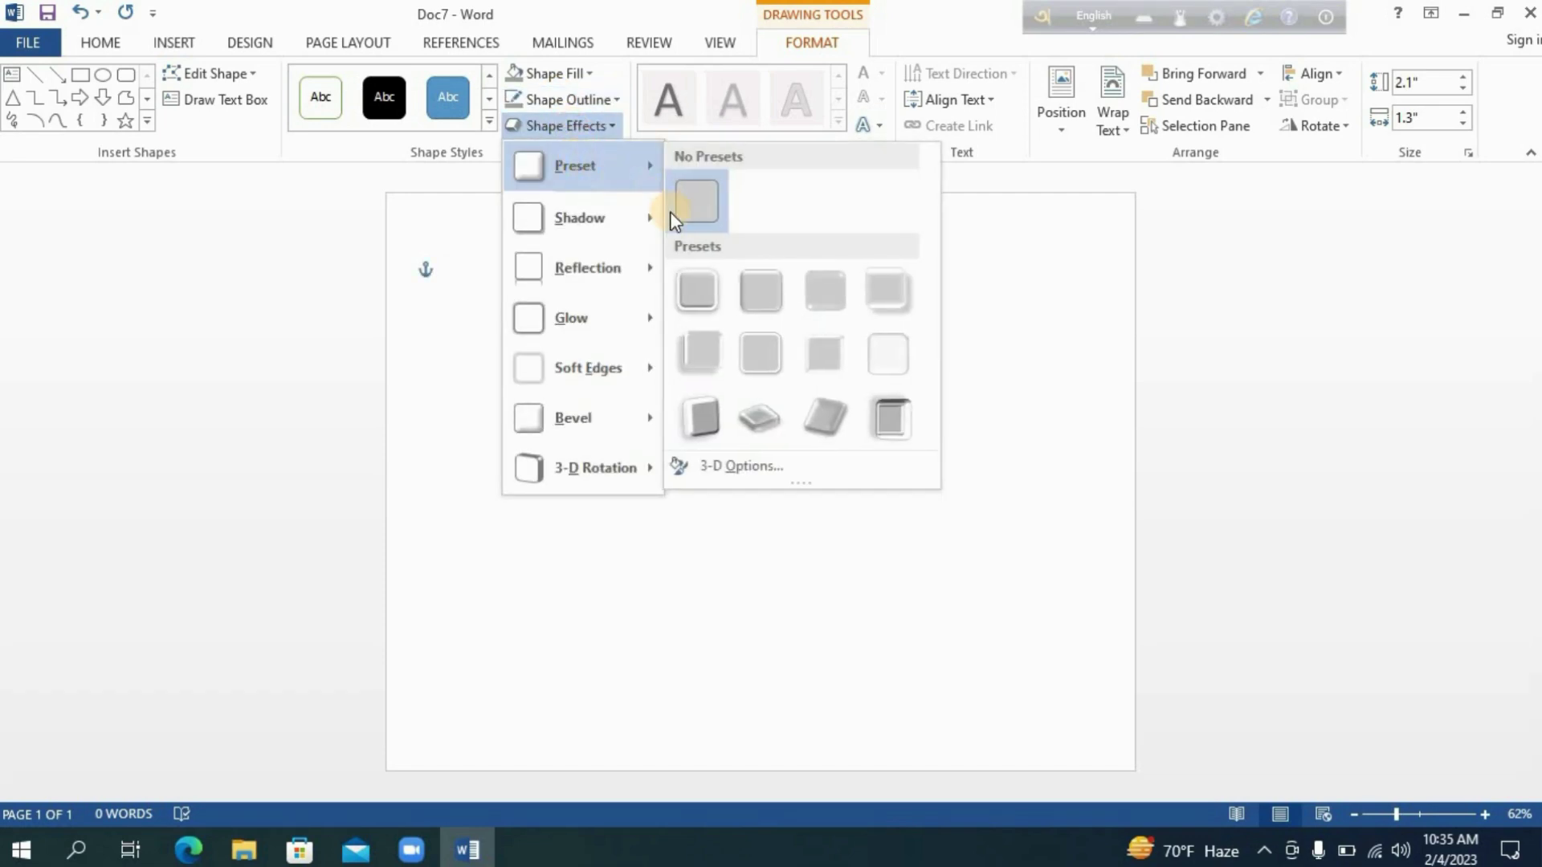
left_click(754, 291)
Nudge the two shapes together so they join into a single A-shaped logo.
left_click(797, 551)
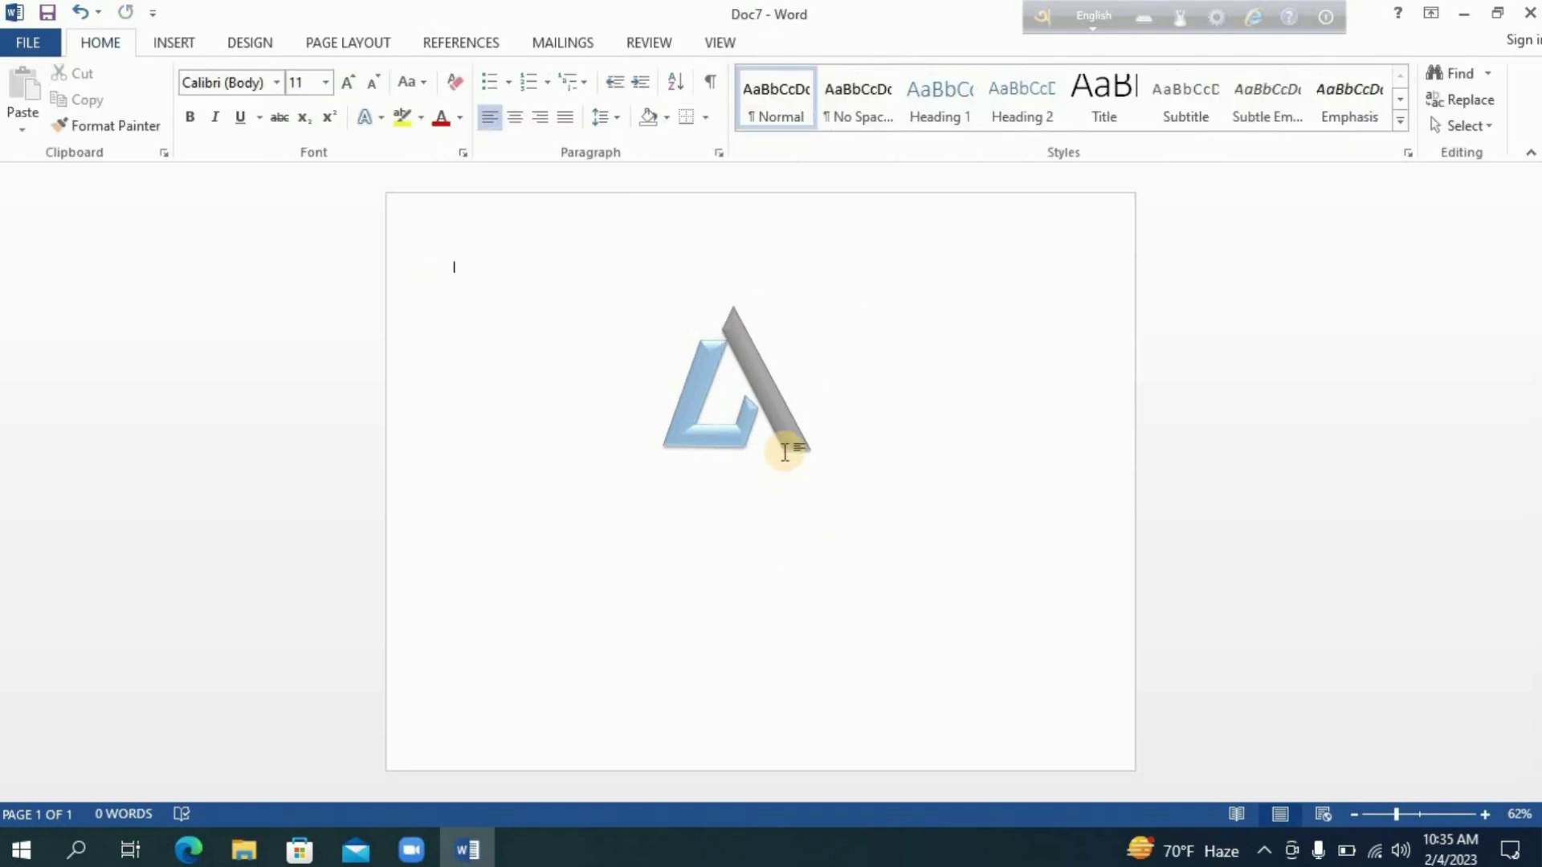
left_click_drag(783, 422, 797, 421)
left_click_drag(701, 435, 714, 437)
key("Down")
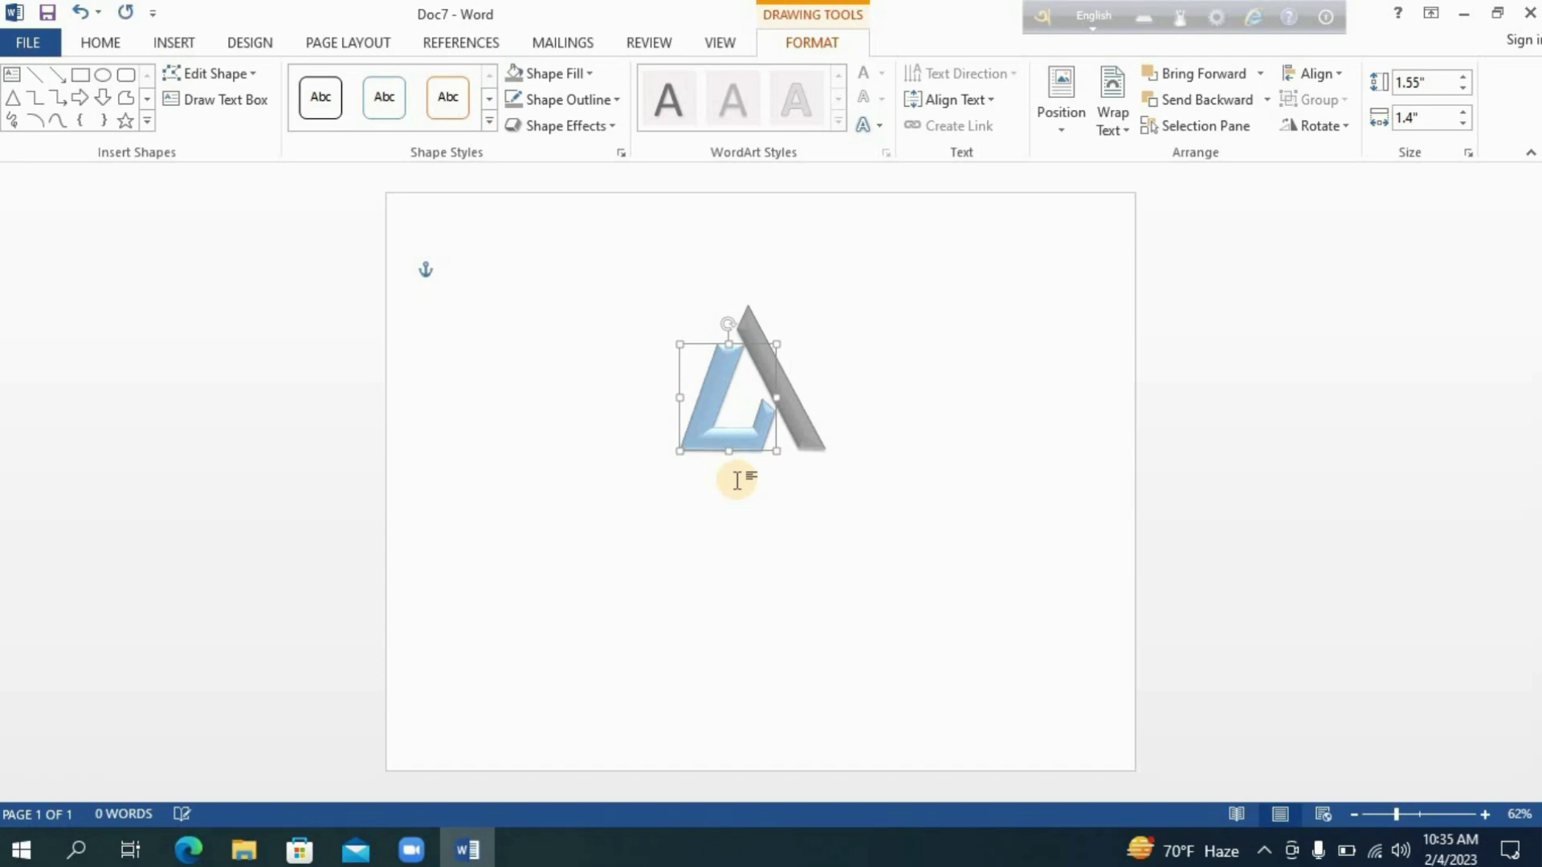
key("Right")
key("Right")
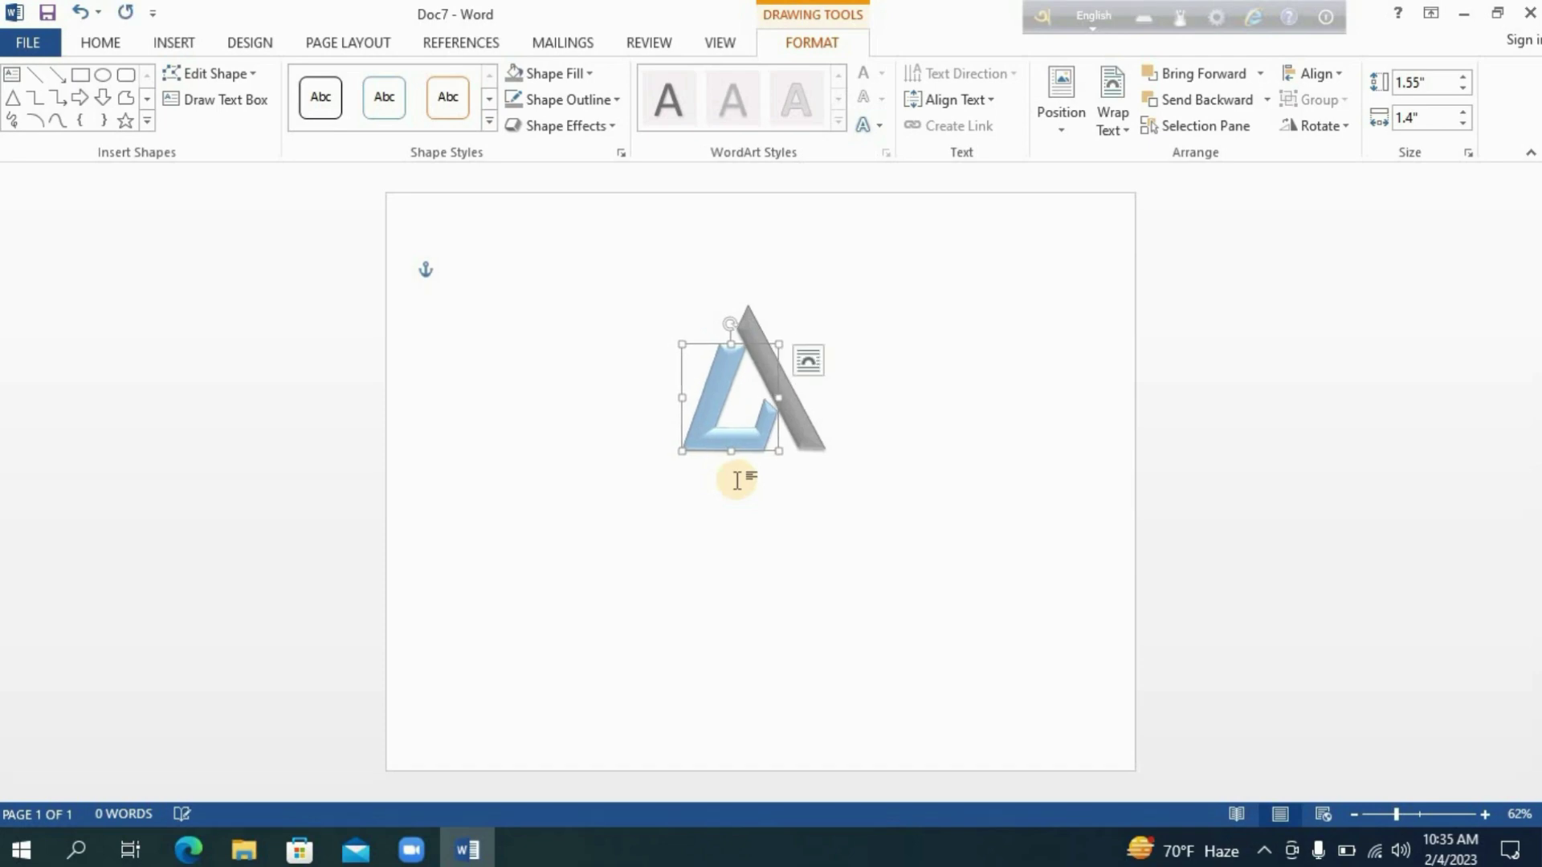
key("Down")
key("Right")
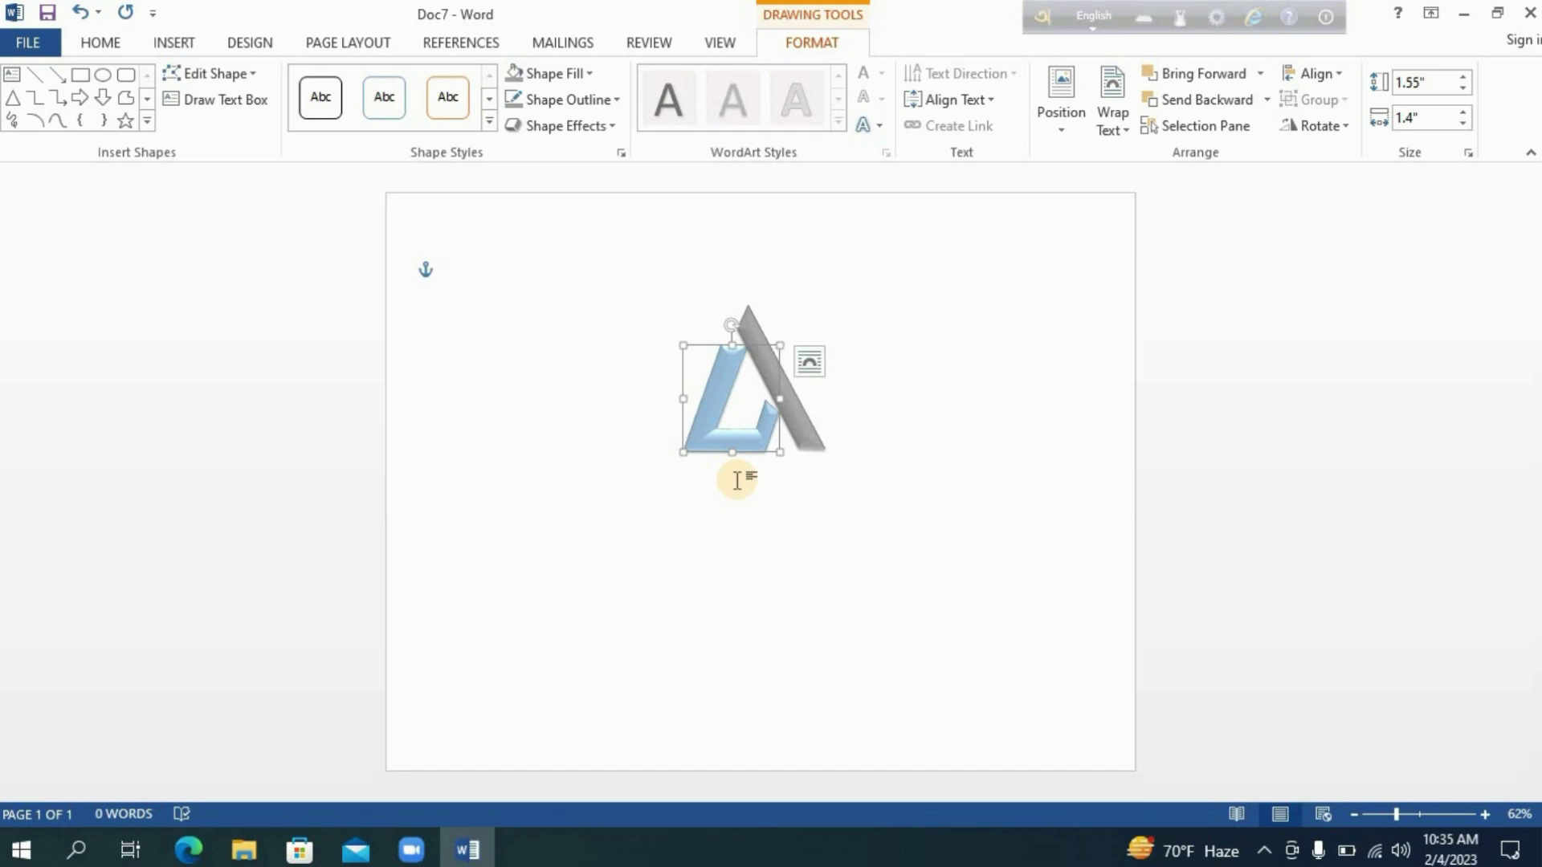
left_click(755, 522)
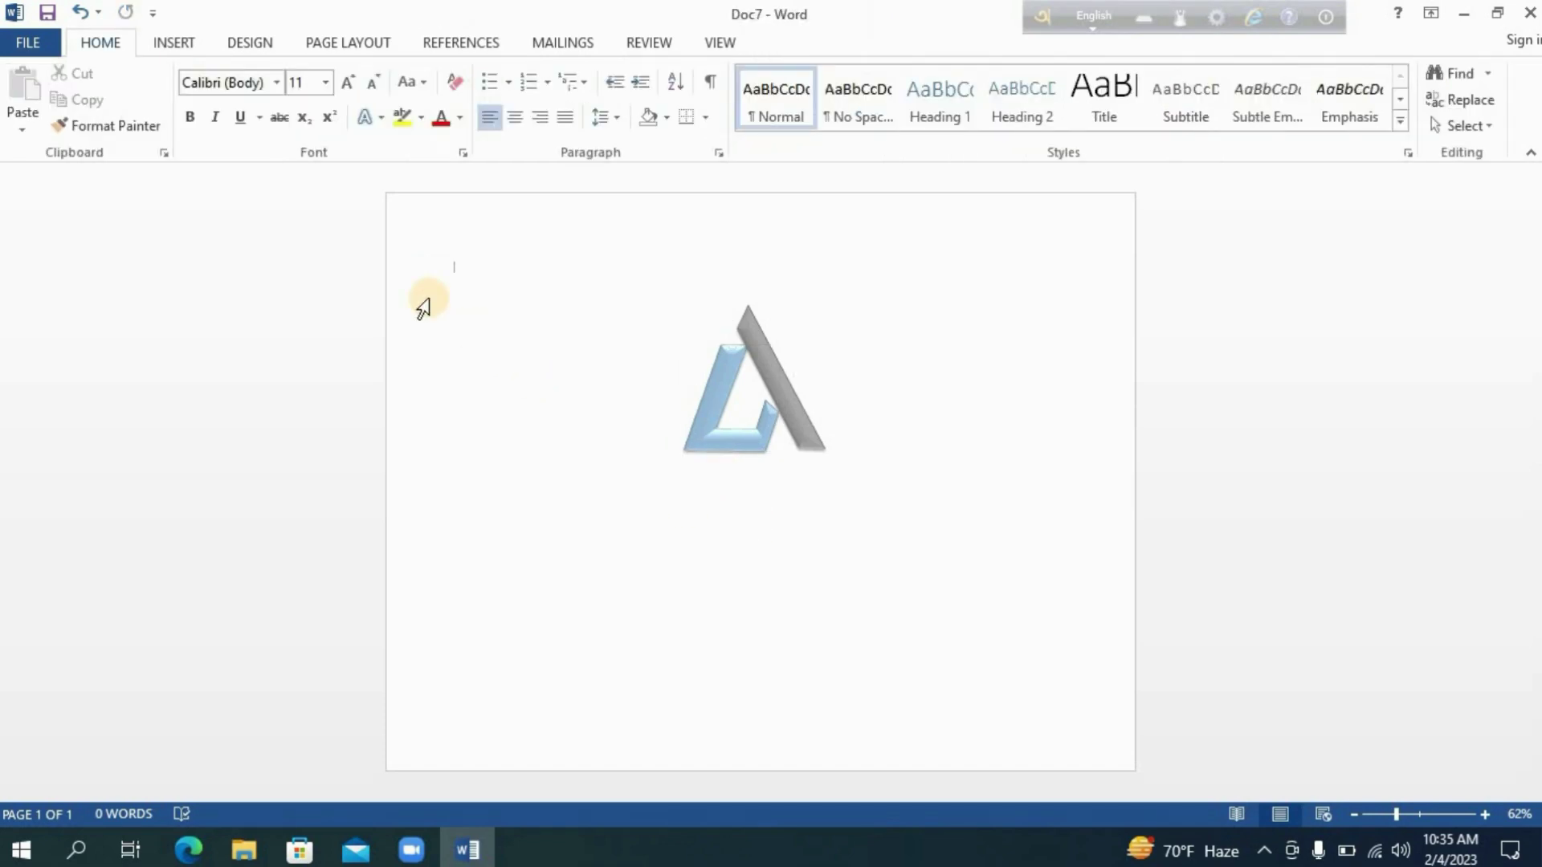
Draw a text box below the logo containing the word AQUOS.
left_click(173, 43)
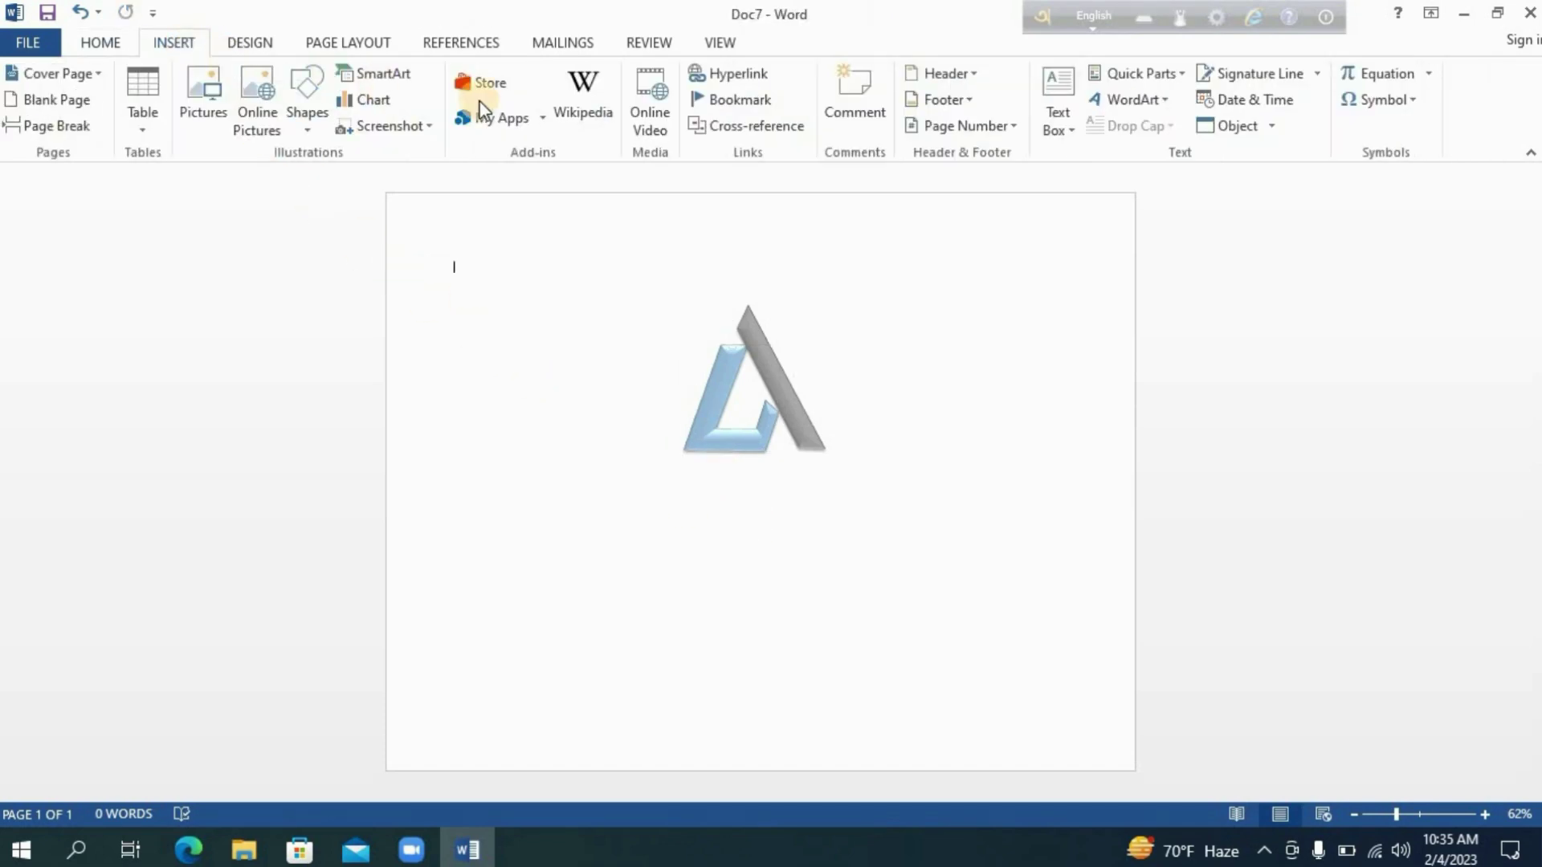
left_click(1056, 130)
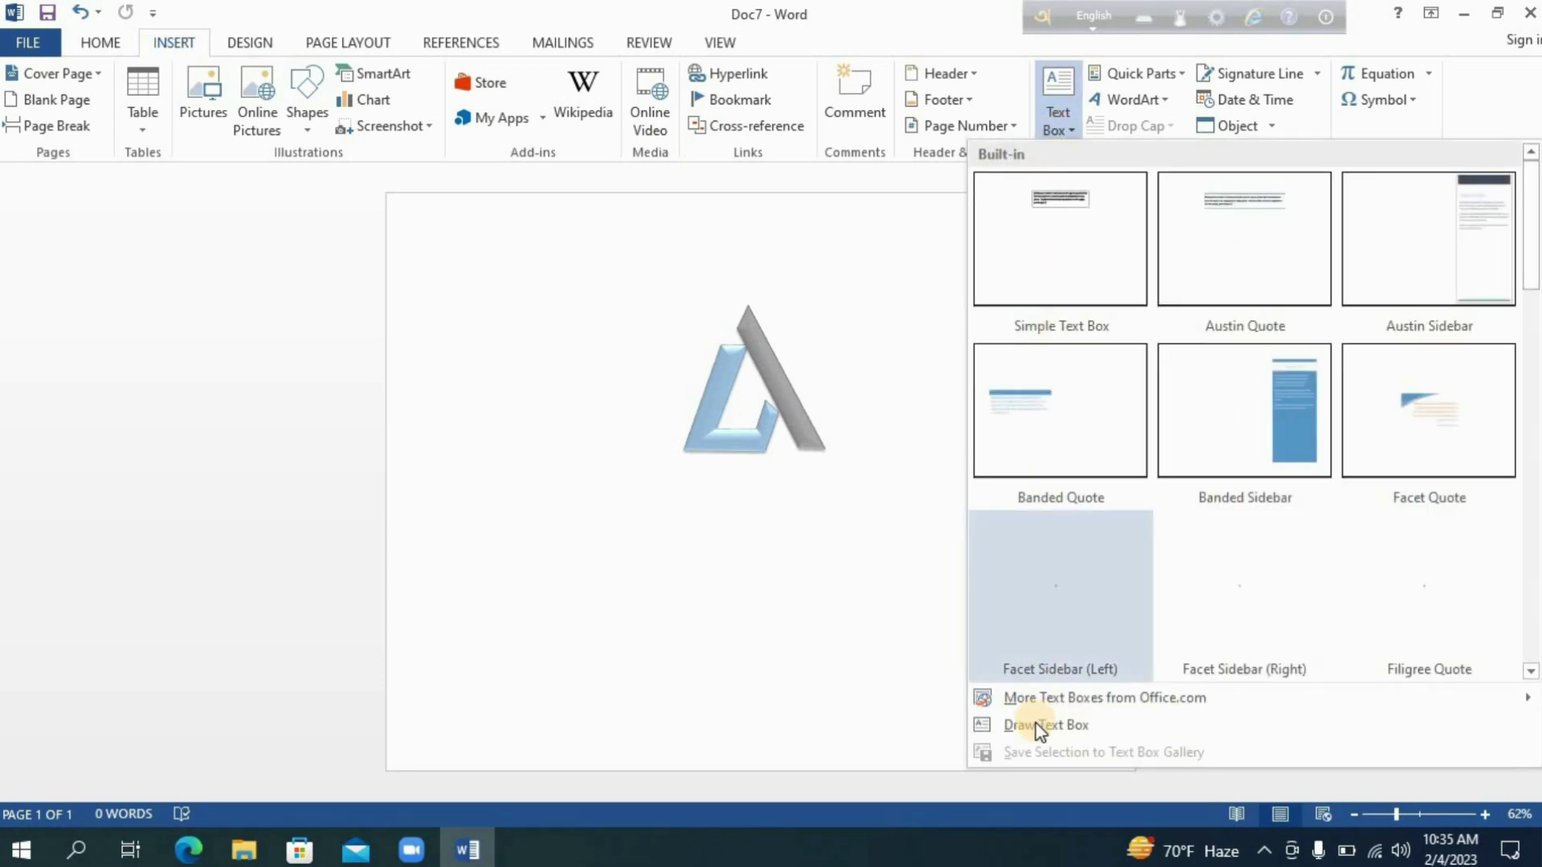
left_click(1036, 725)
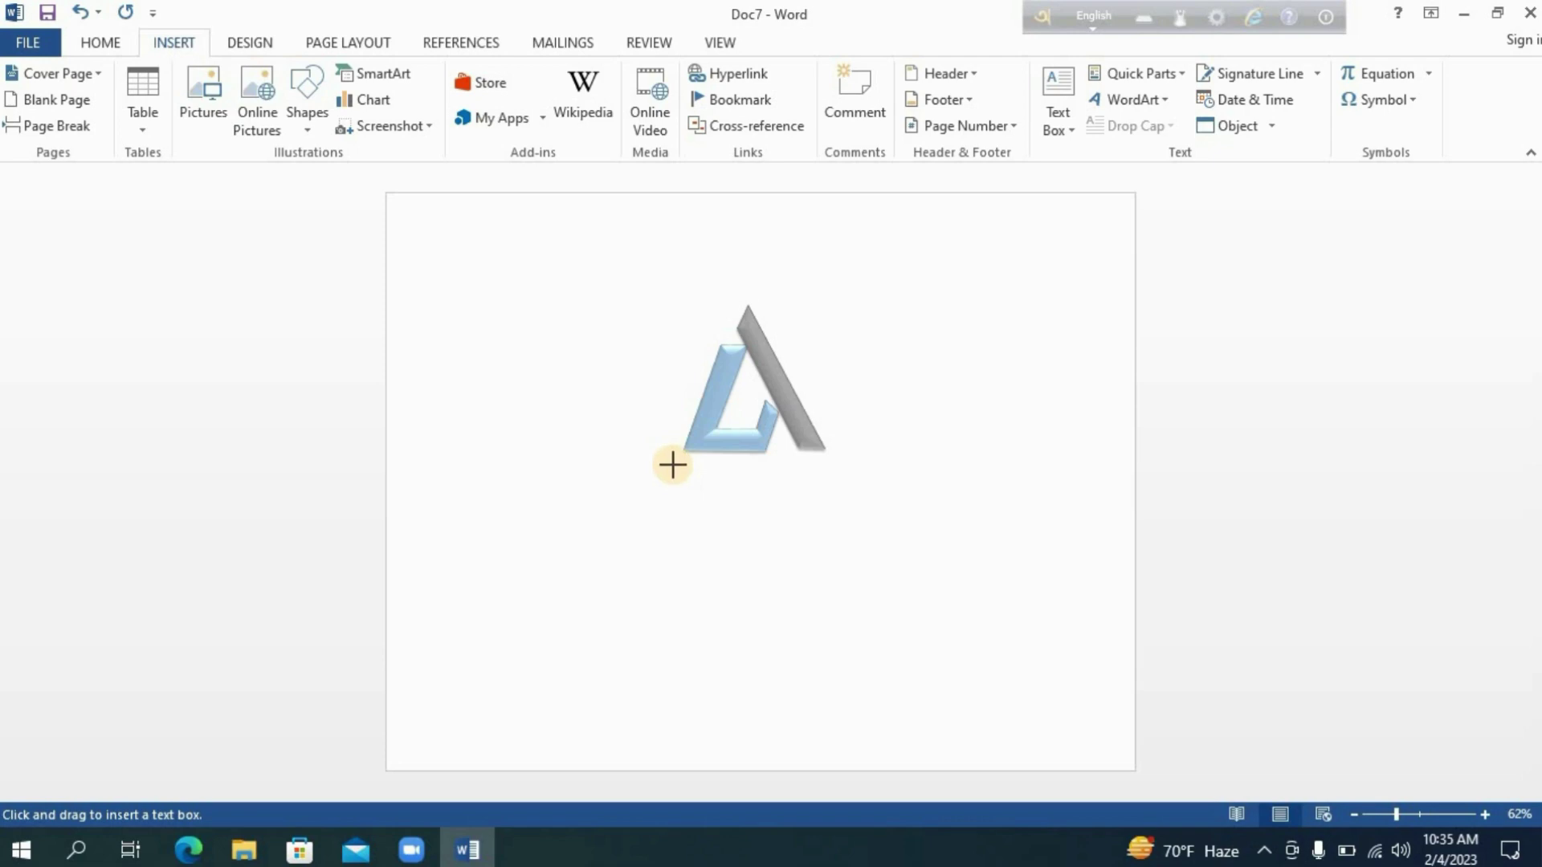
mouse_move(672, 465)
left_mouse_down()
mouse_move(744, 503)
mouse_move(836, 520)
left_mouse_up()
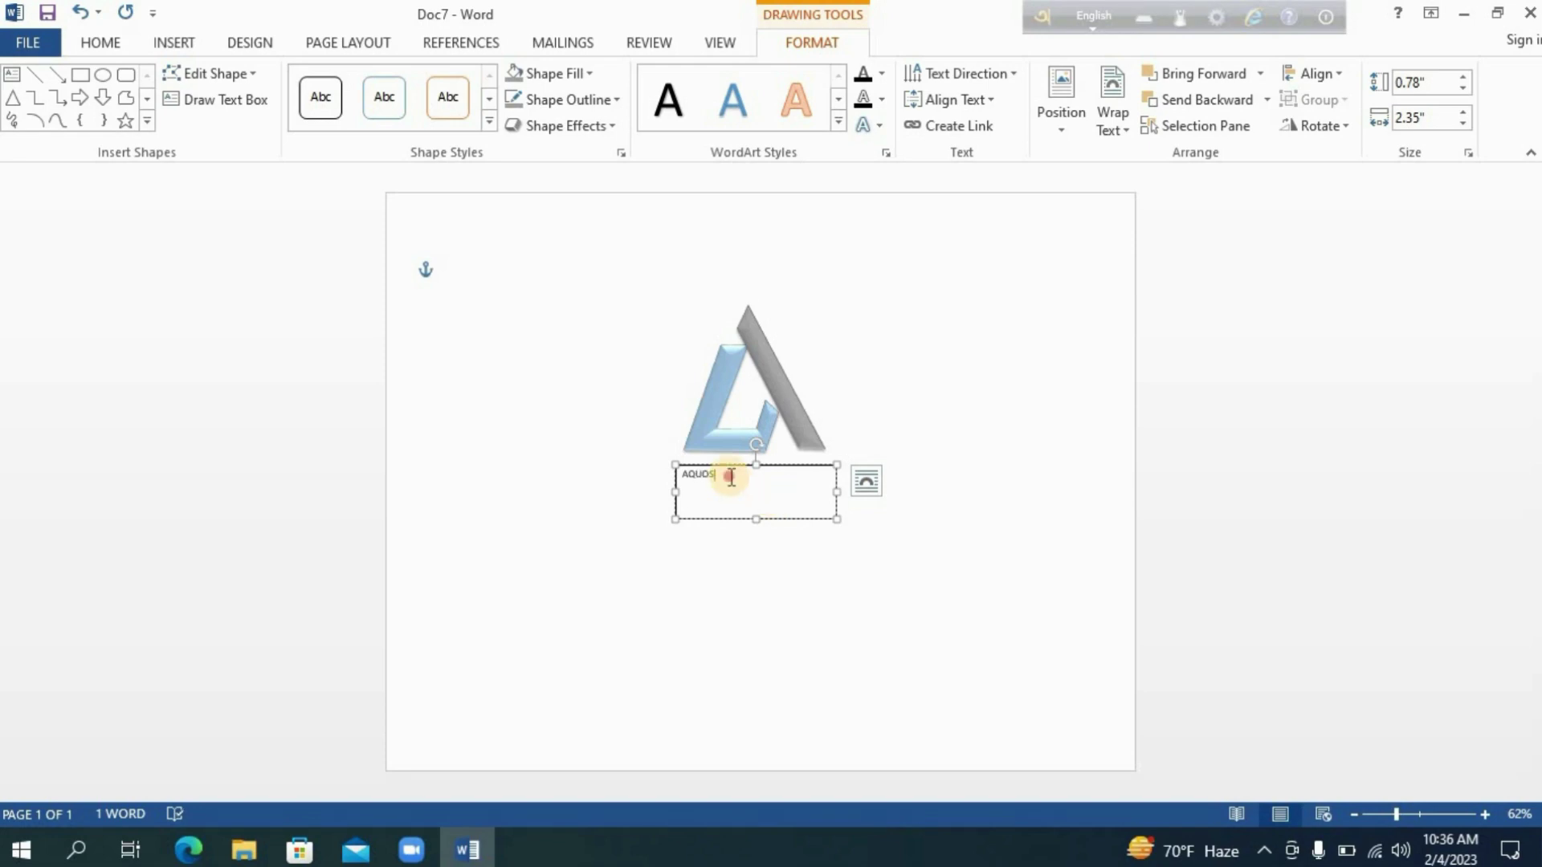
Give the AQUOS text box a black outline and a black fill.
left_click_drag(681, 482, 514, 188)
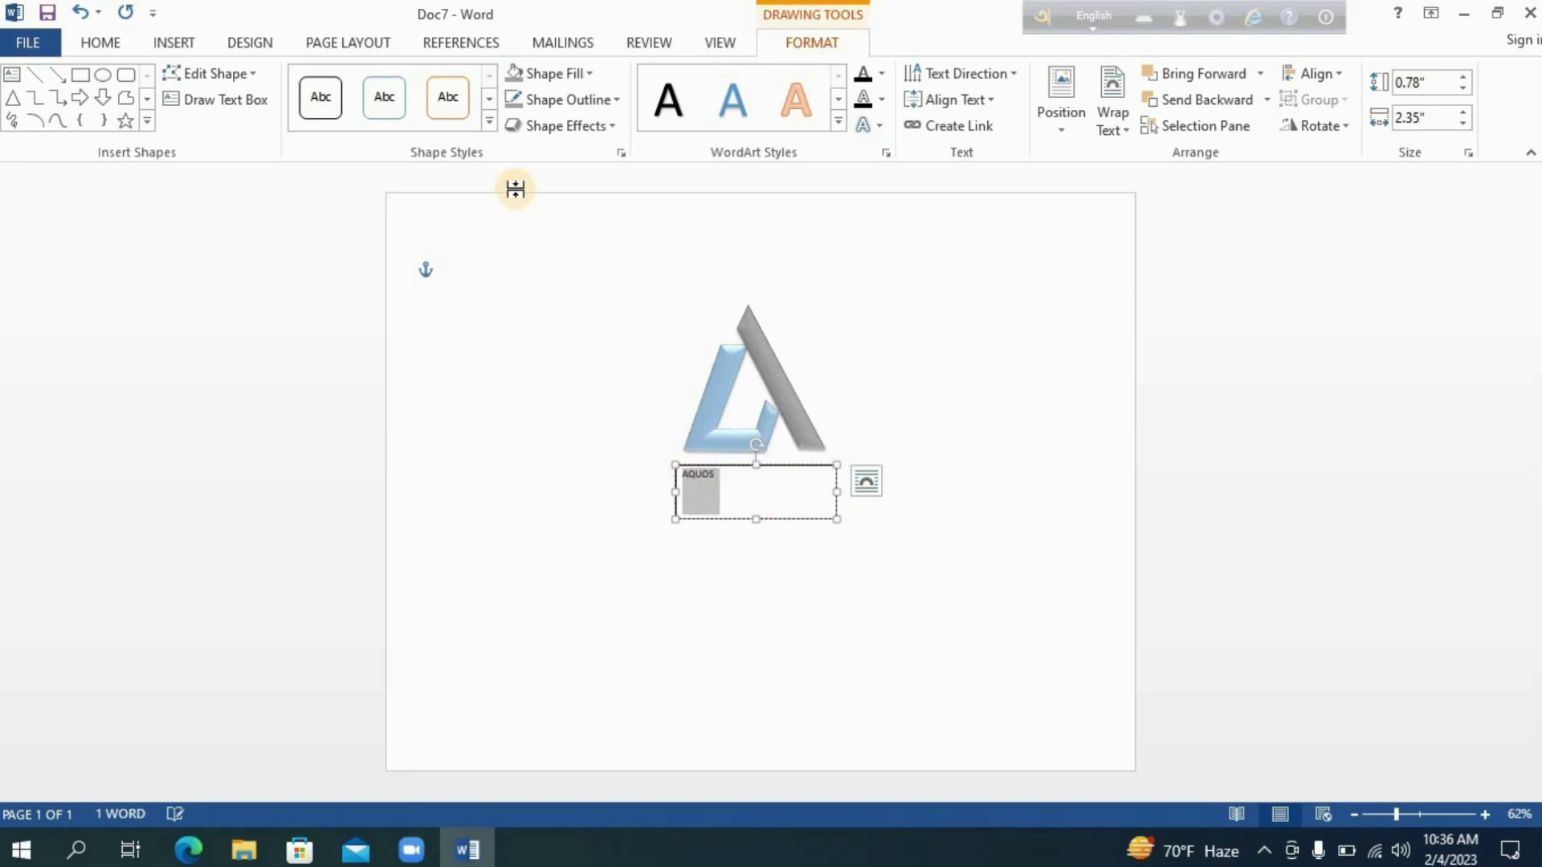
left_click(554, 98)
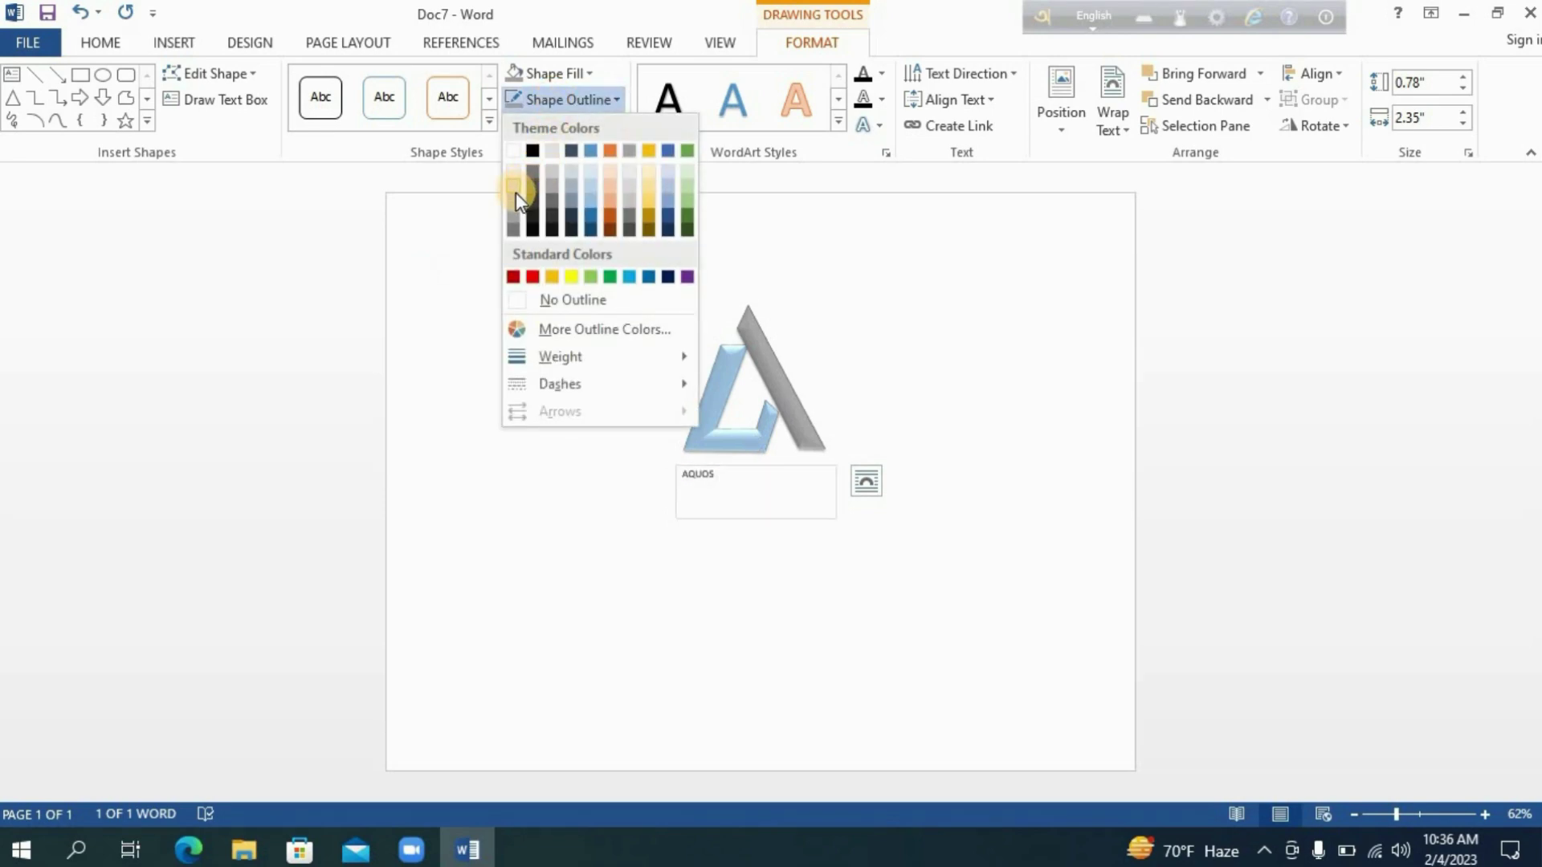
left_click(531, 150)
left_click(543, 74)
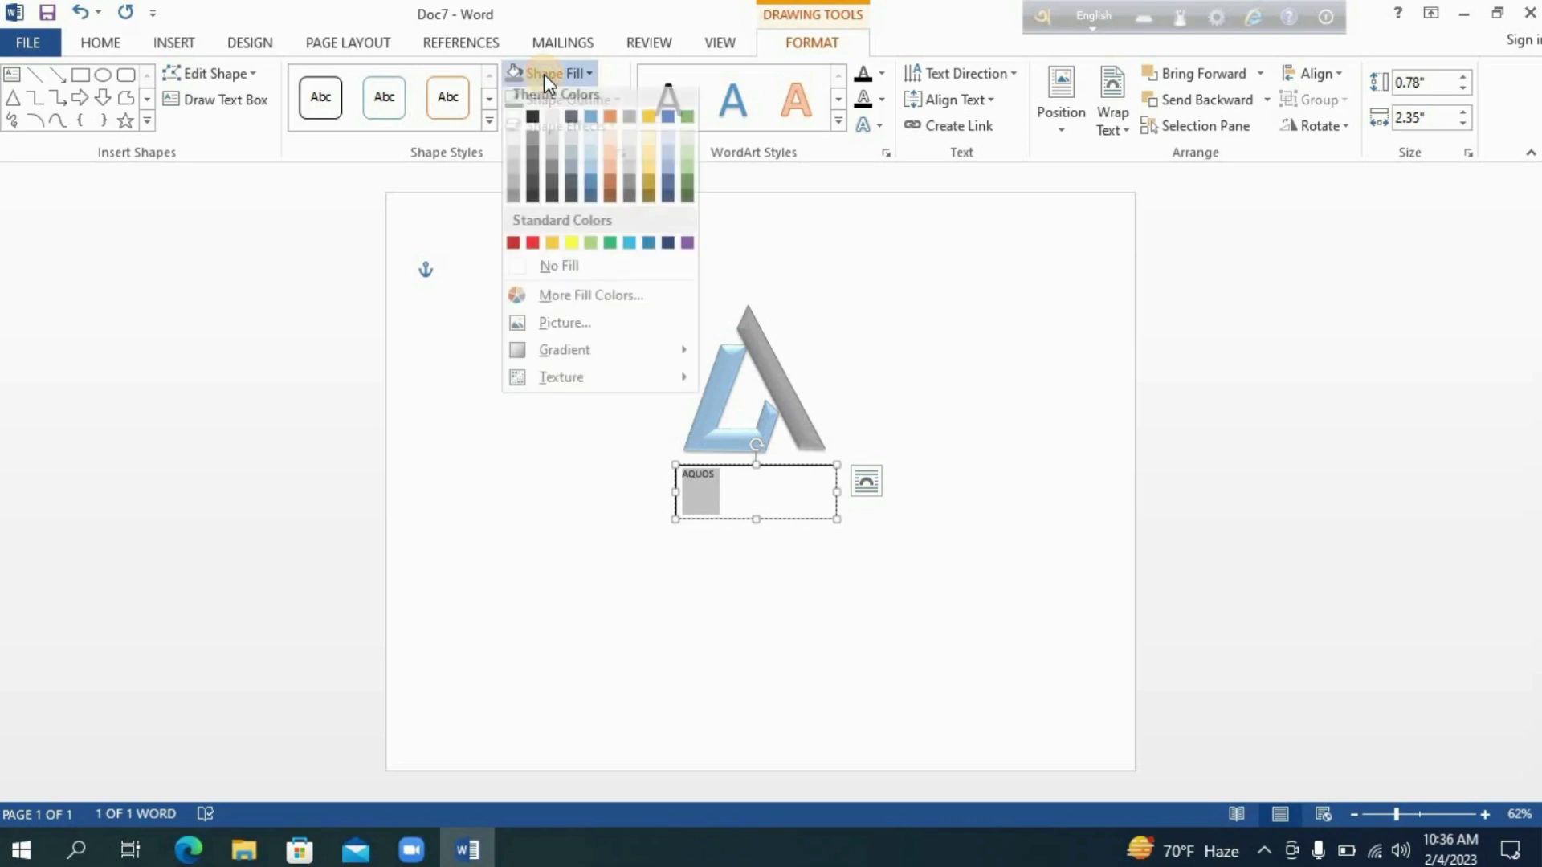
left_click(535, 123)
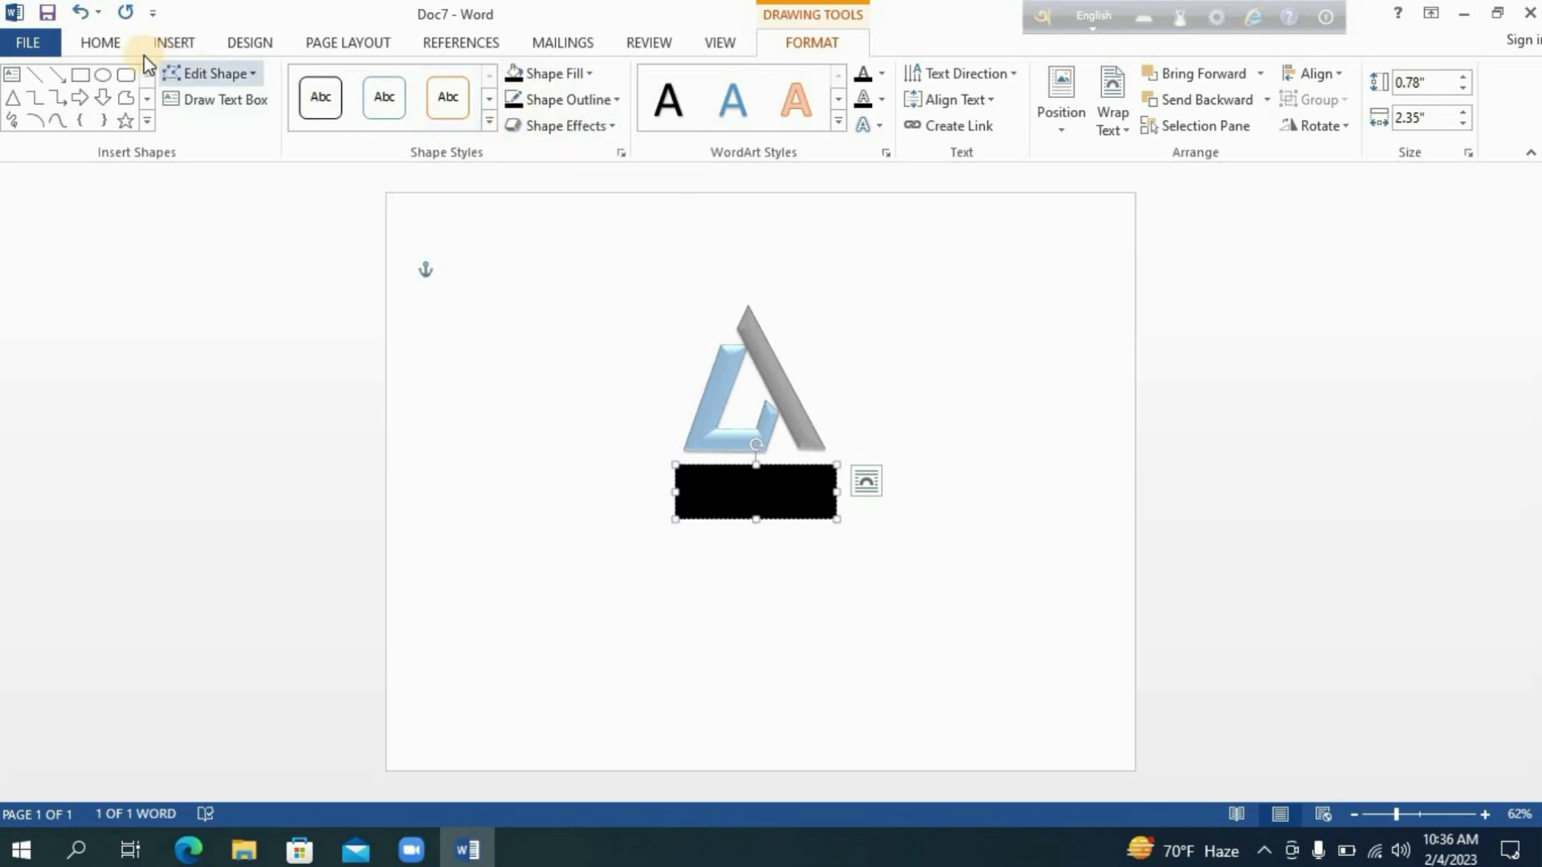
Set the AQUOS text colour to a gray shade.
left_click(100, 43)
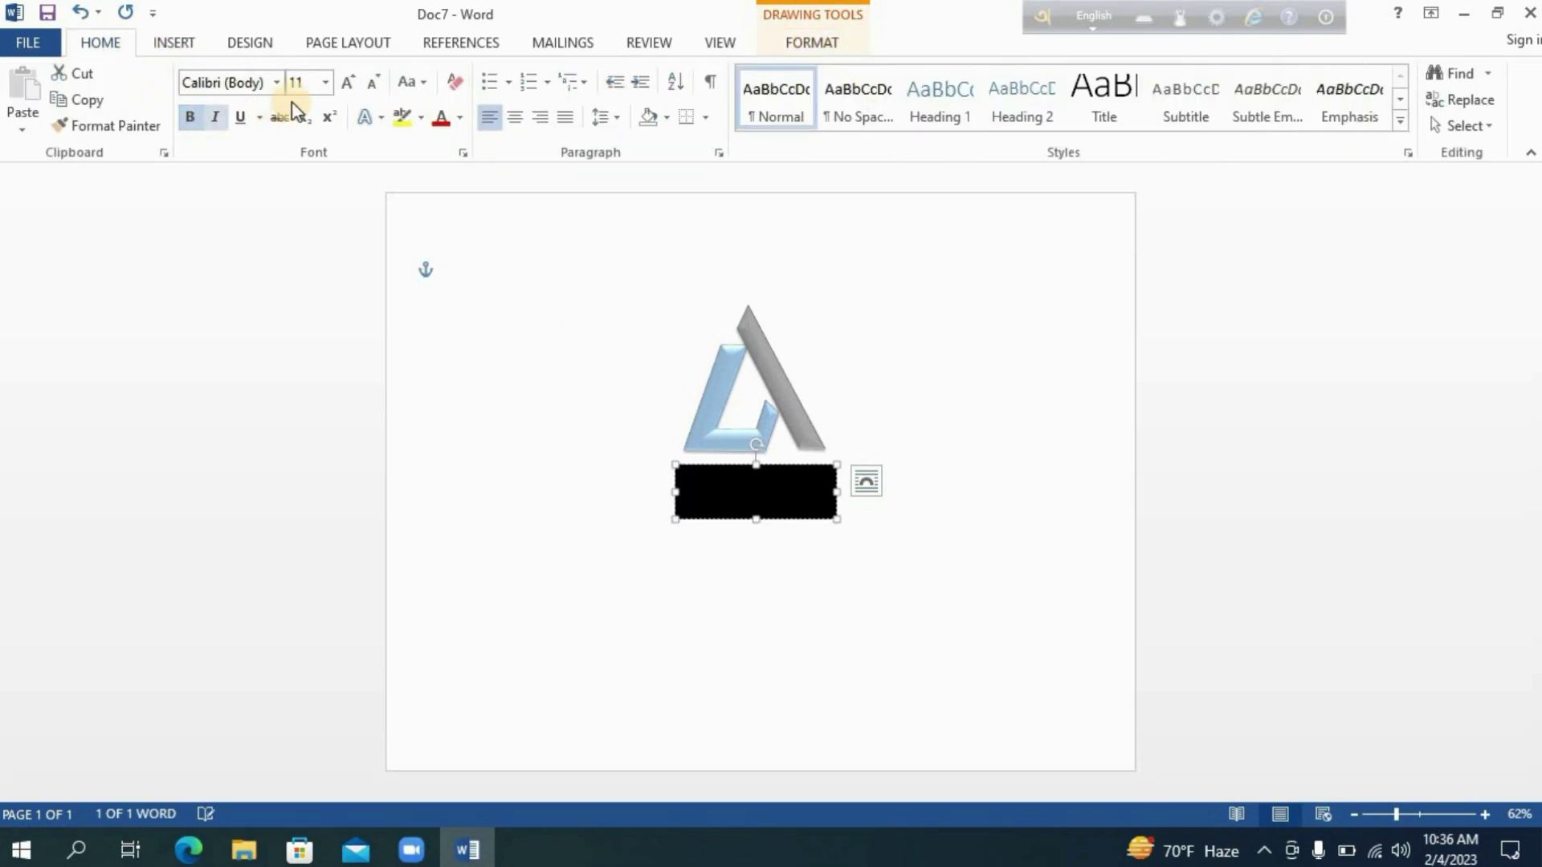
left_click(461, 121)
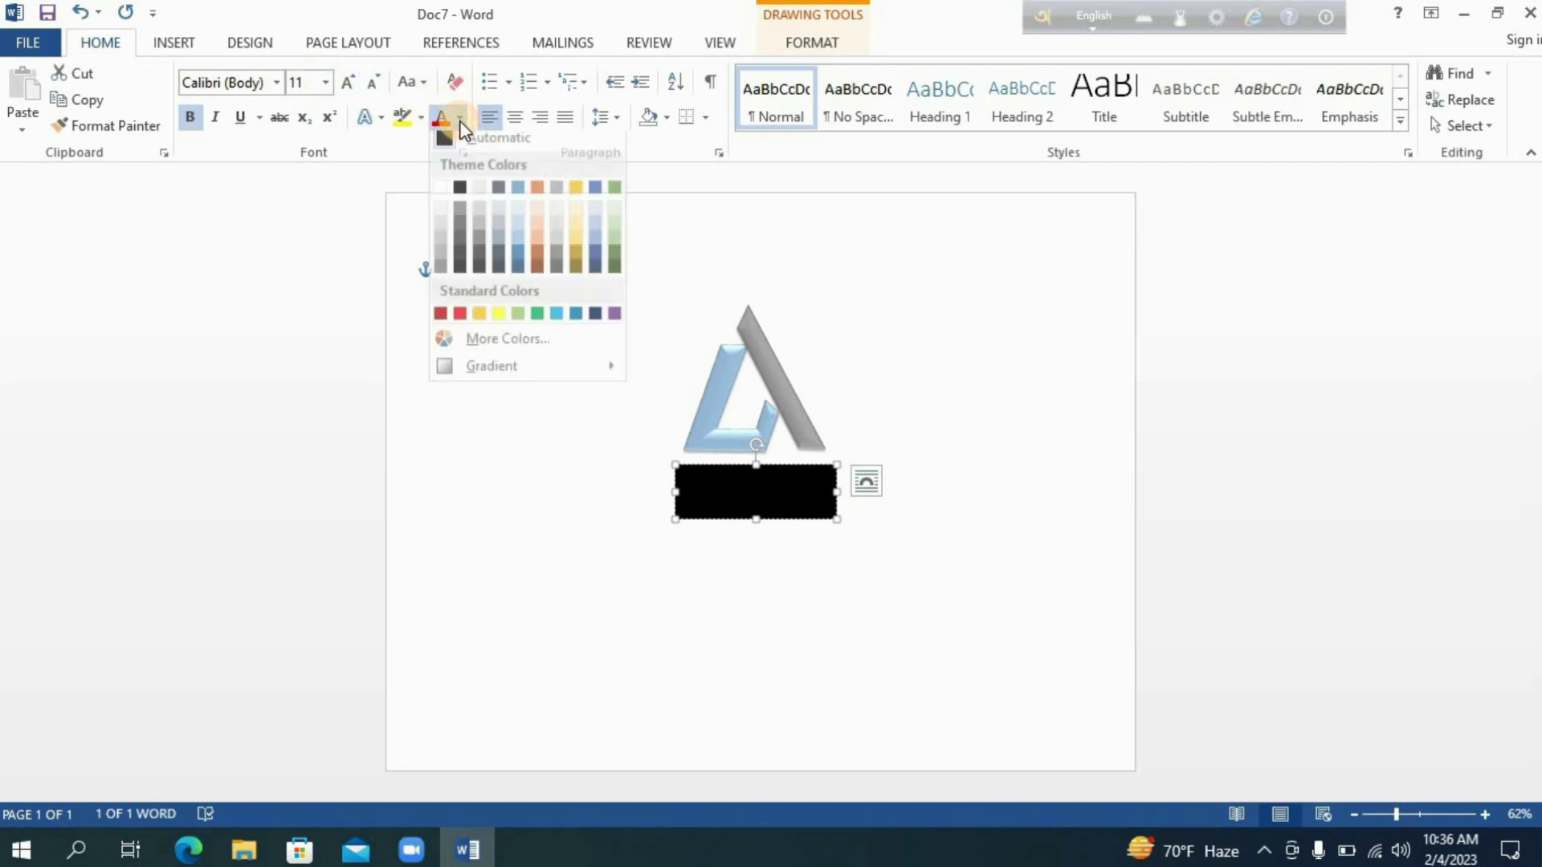
left_click(441, 263)
Set the AQUOS text size to 36 pt and delete the stray character before the word.
left_click(325, 83)
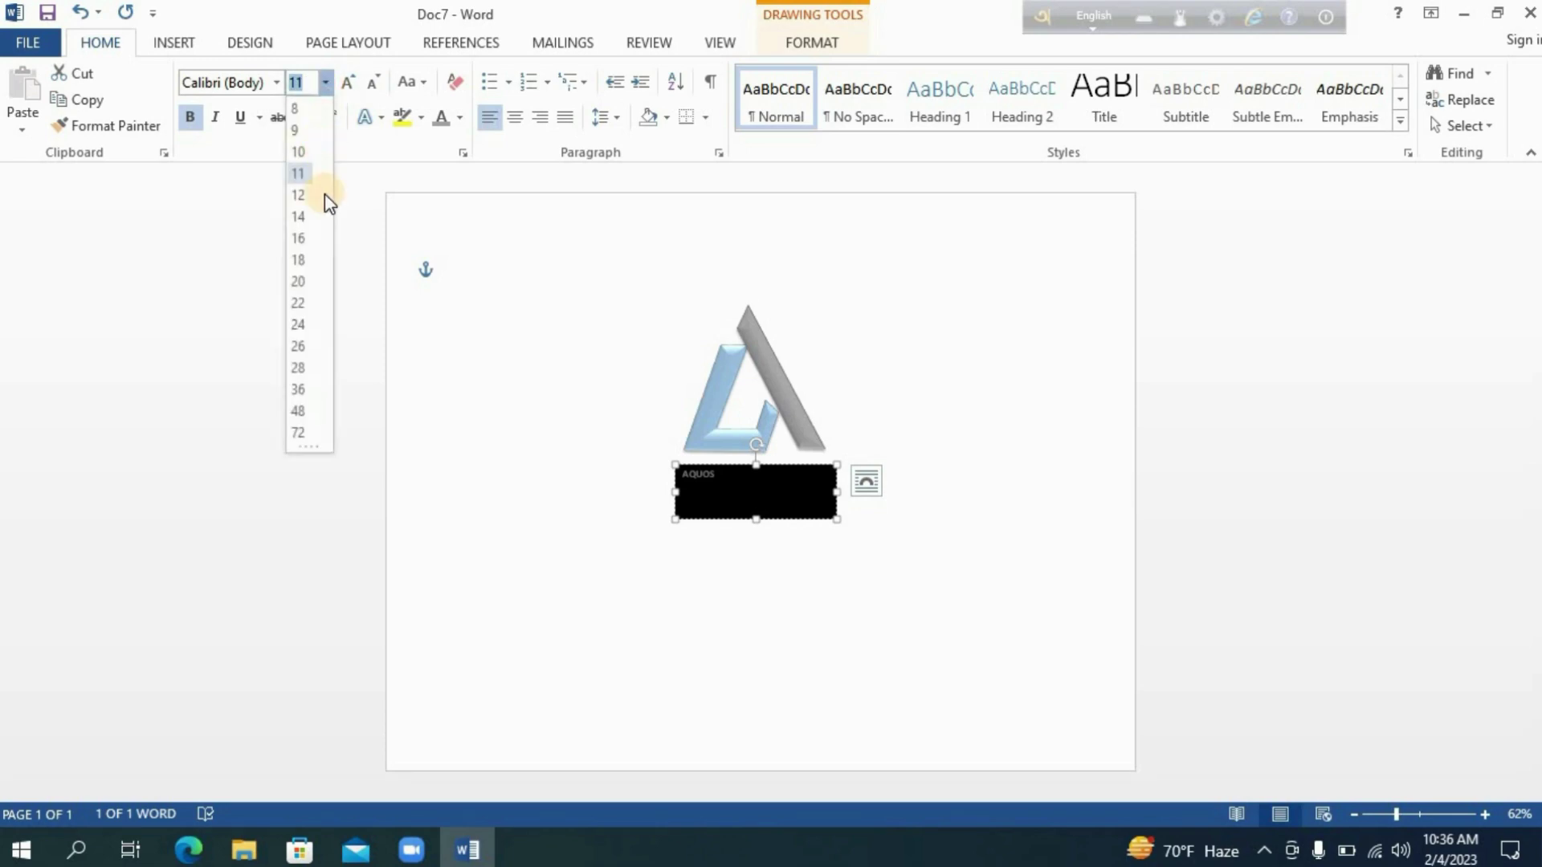
left_click(303, 391)
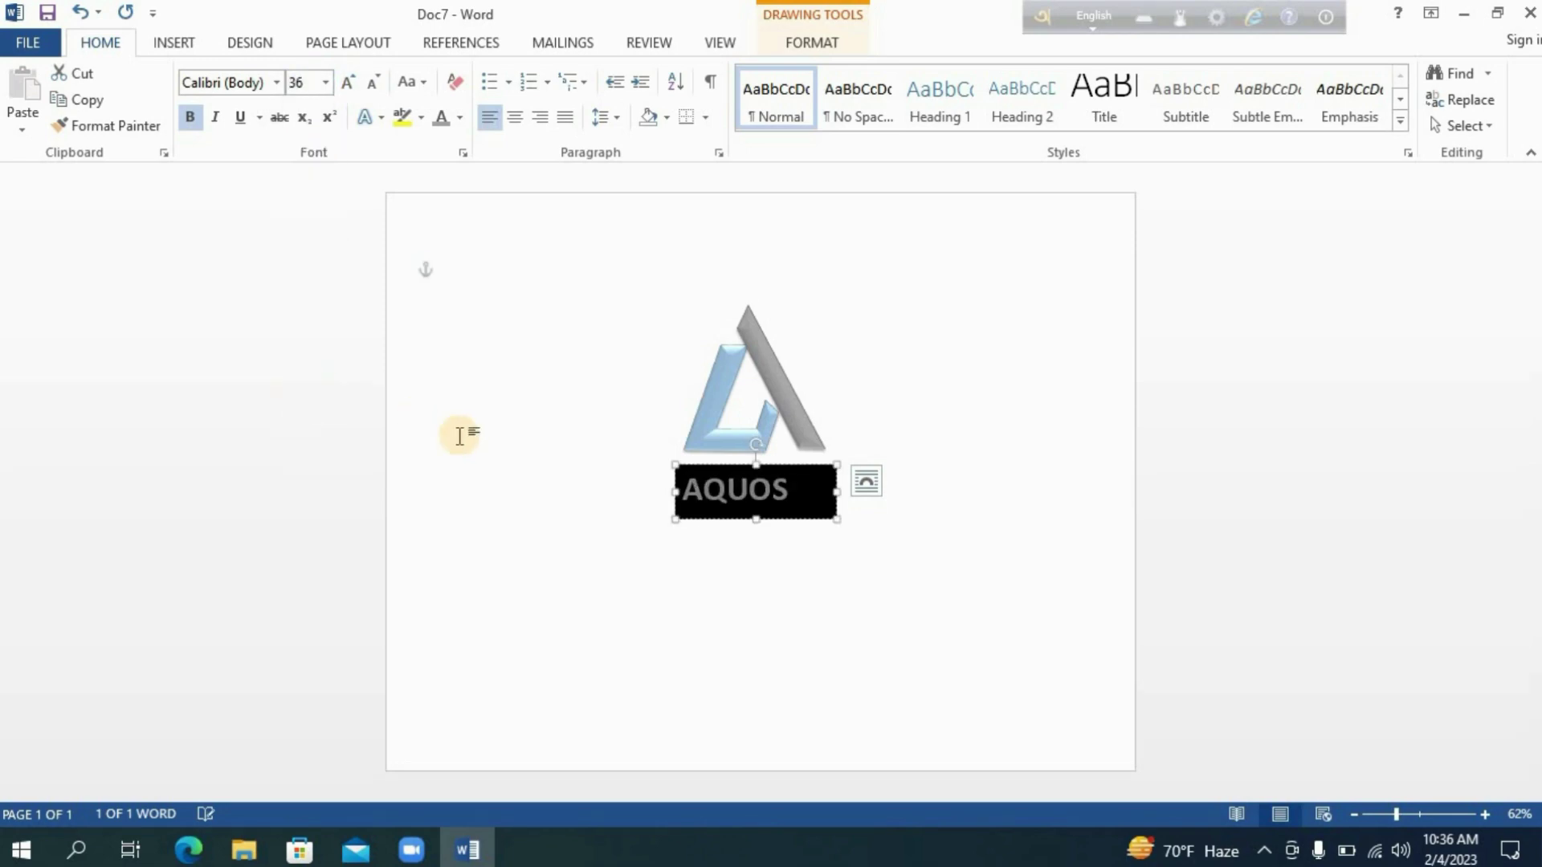
left_click(689, 492)
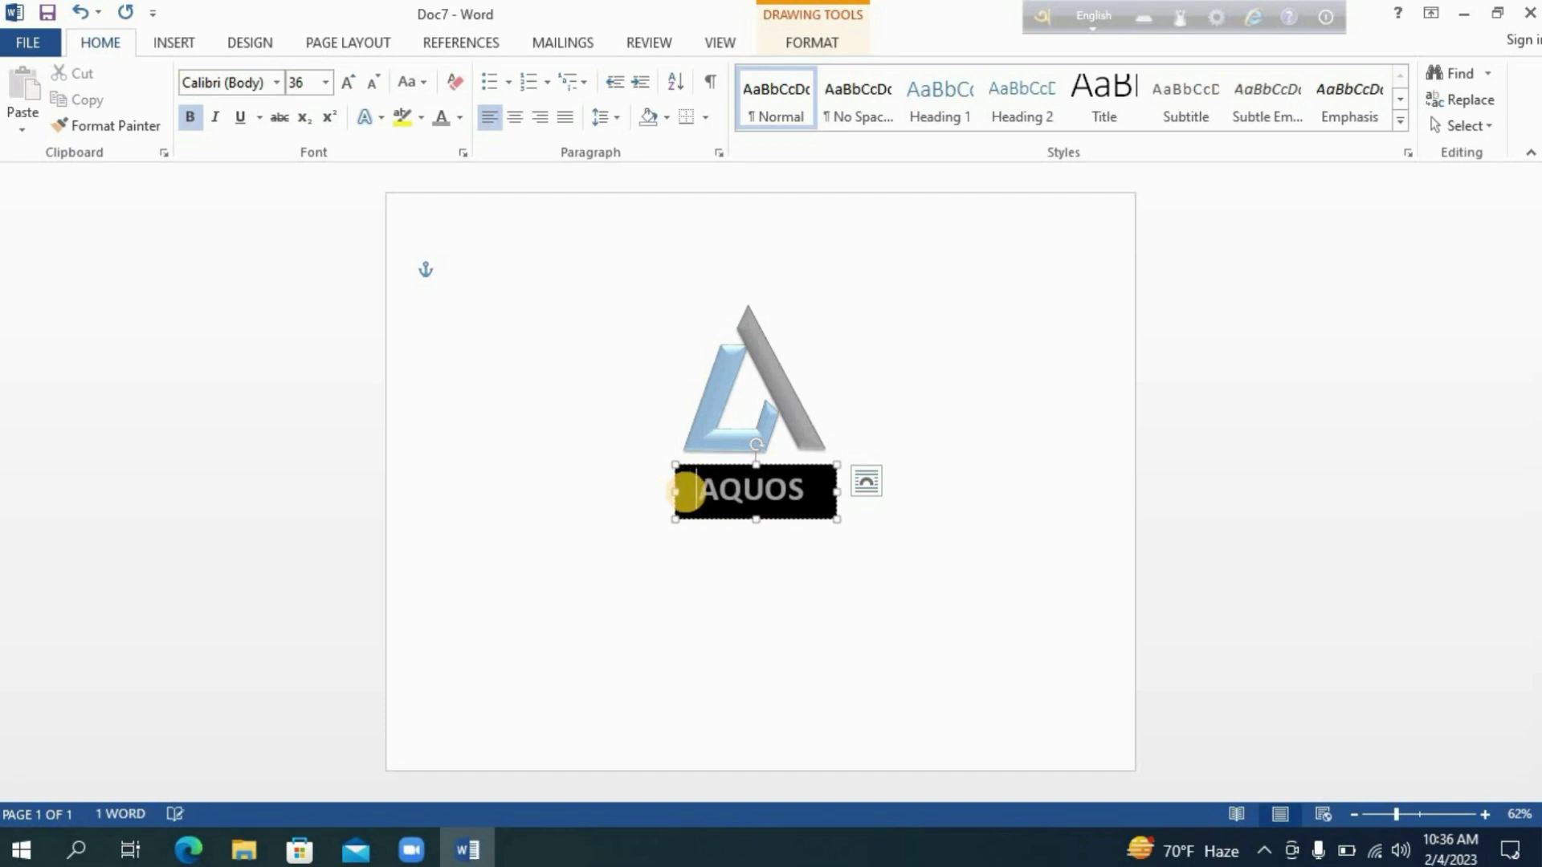
key("BackSpace")
Nudge the AQUOS text box up and slightly left so it sits snugly beneath the logo.
left_click(758, 518)
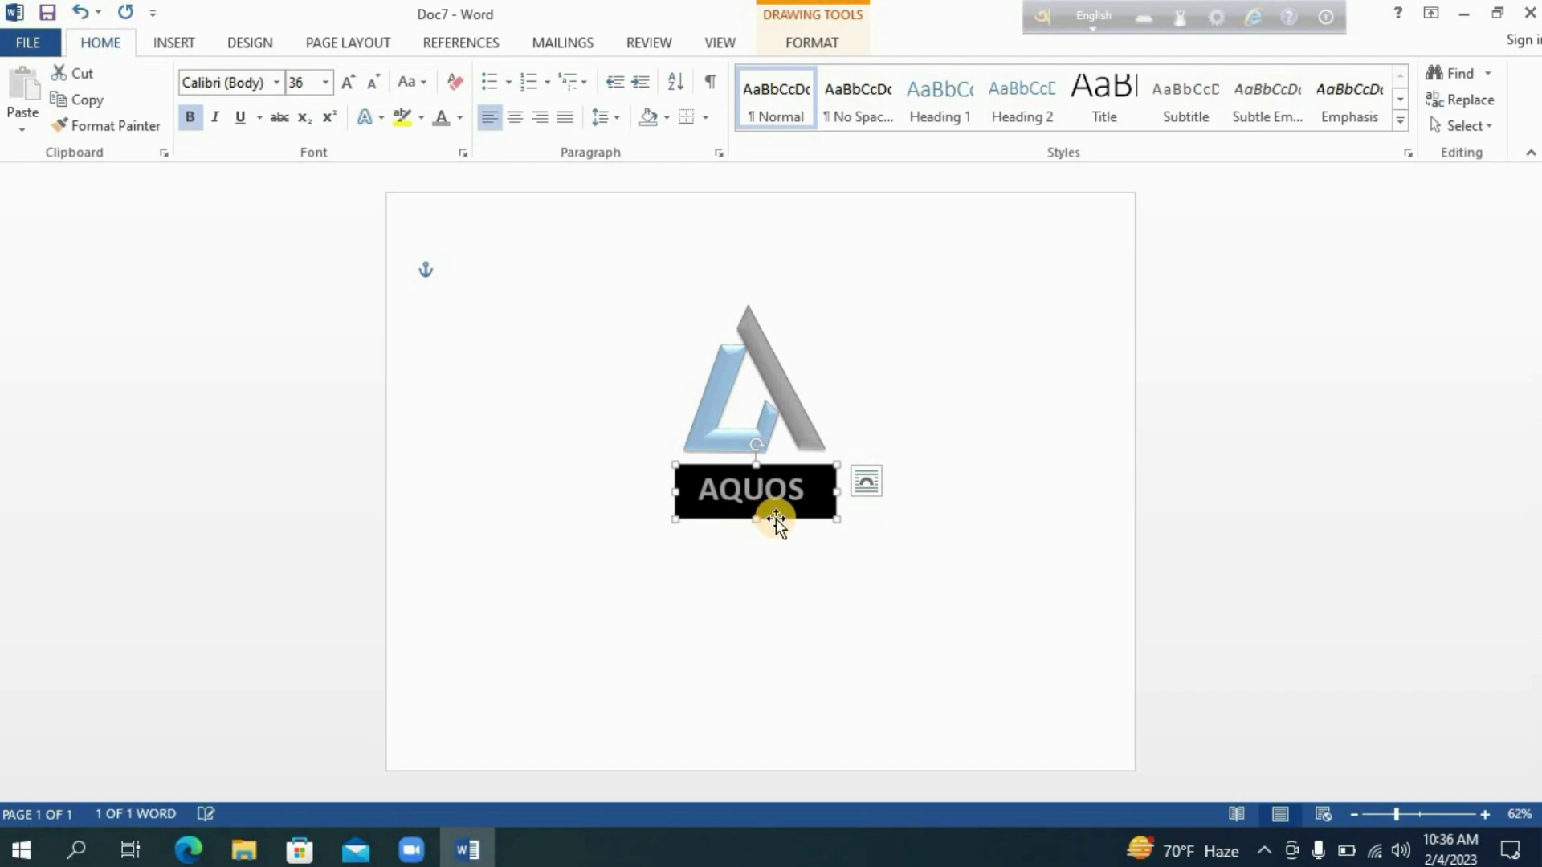
key("Up")
key("Up")
key("Up")
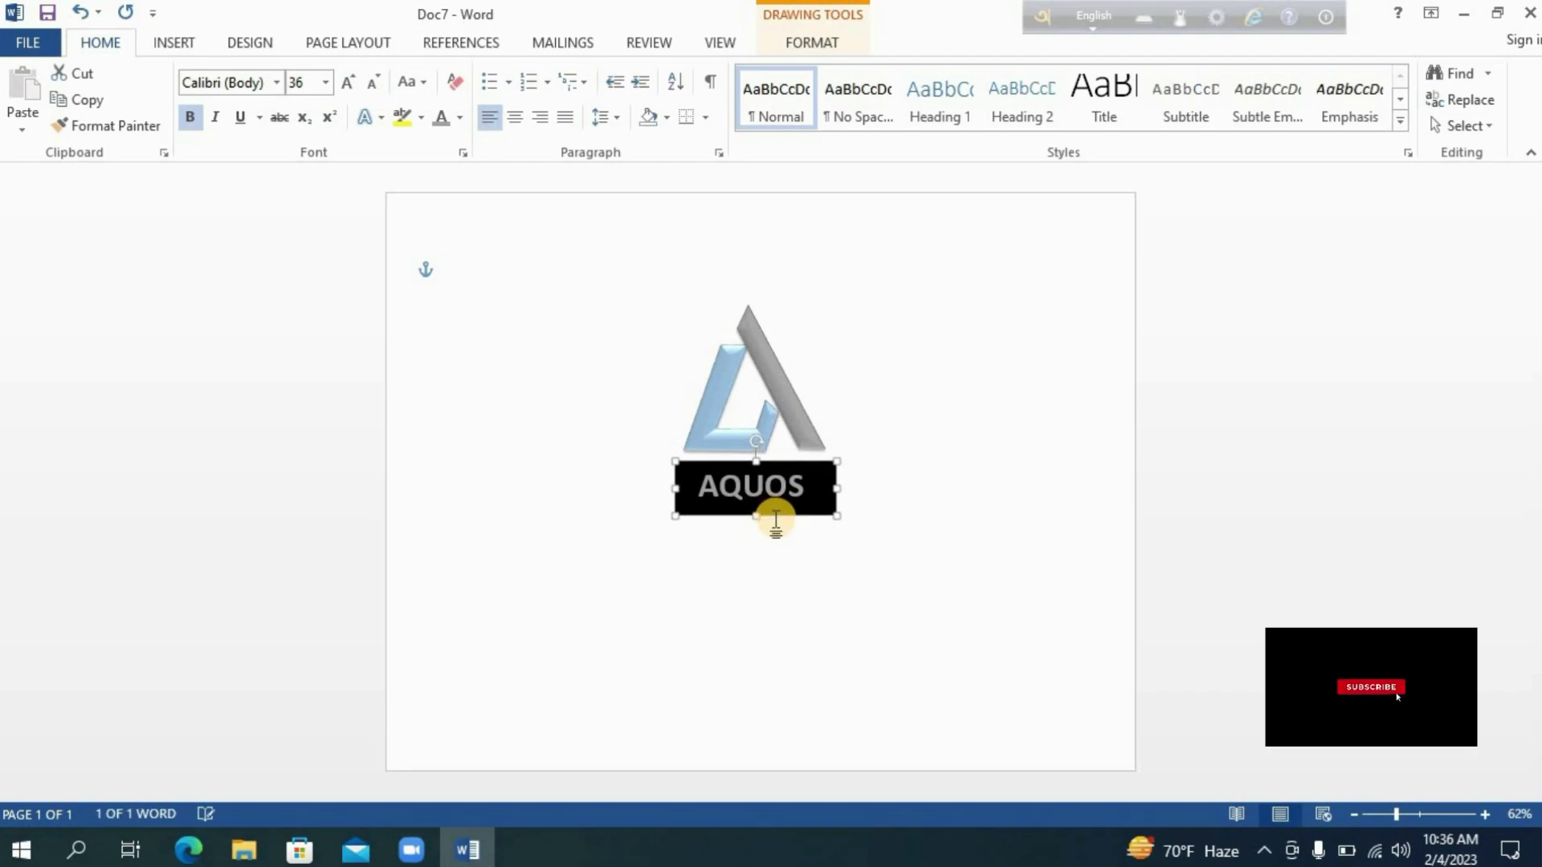
key("Up")
key("Left")
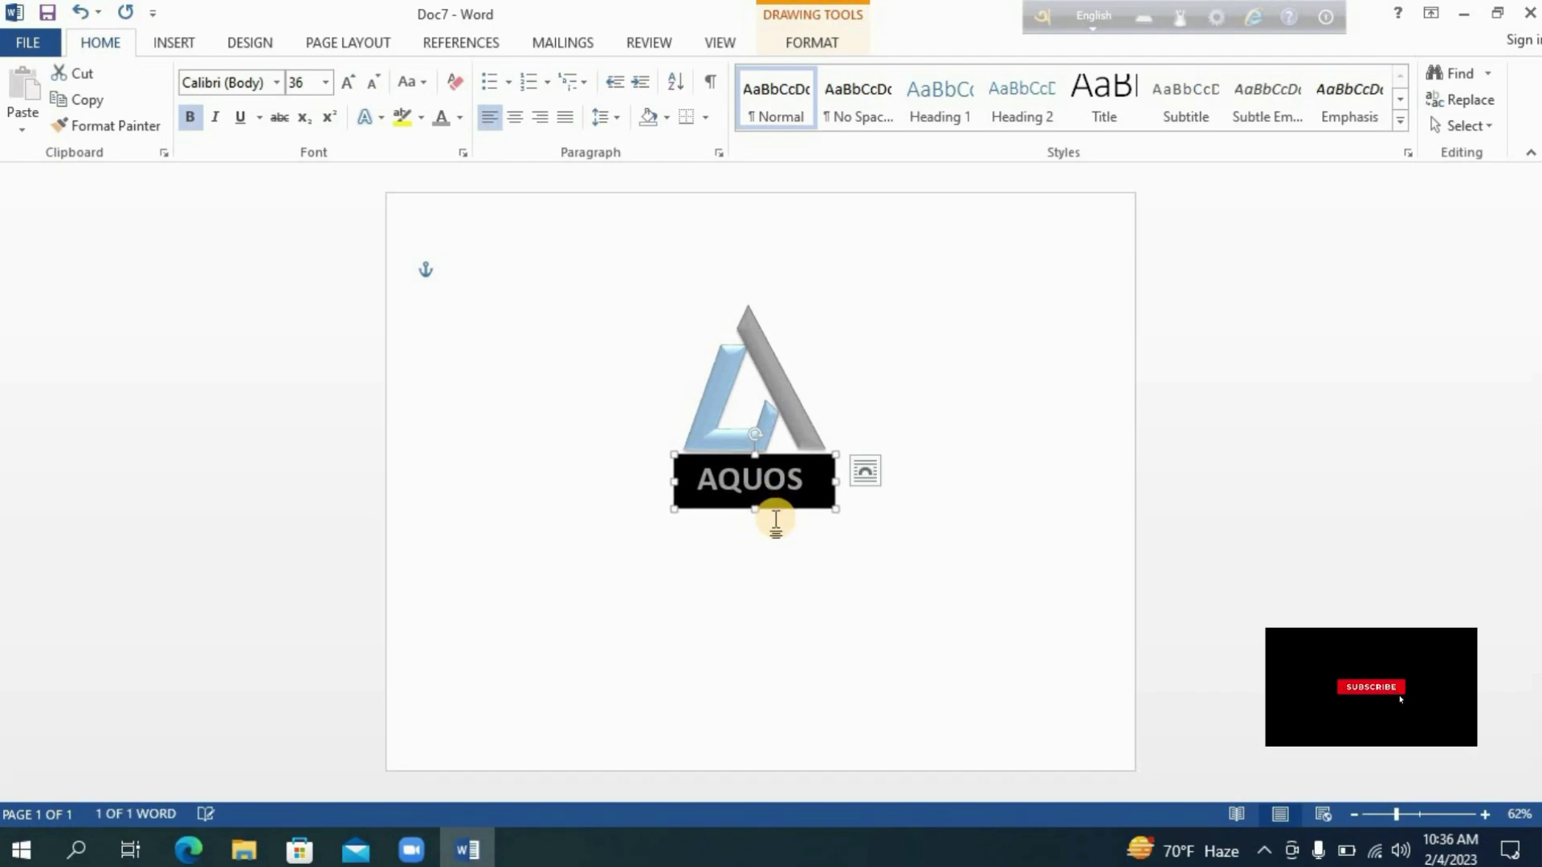
left_click(754, 578)
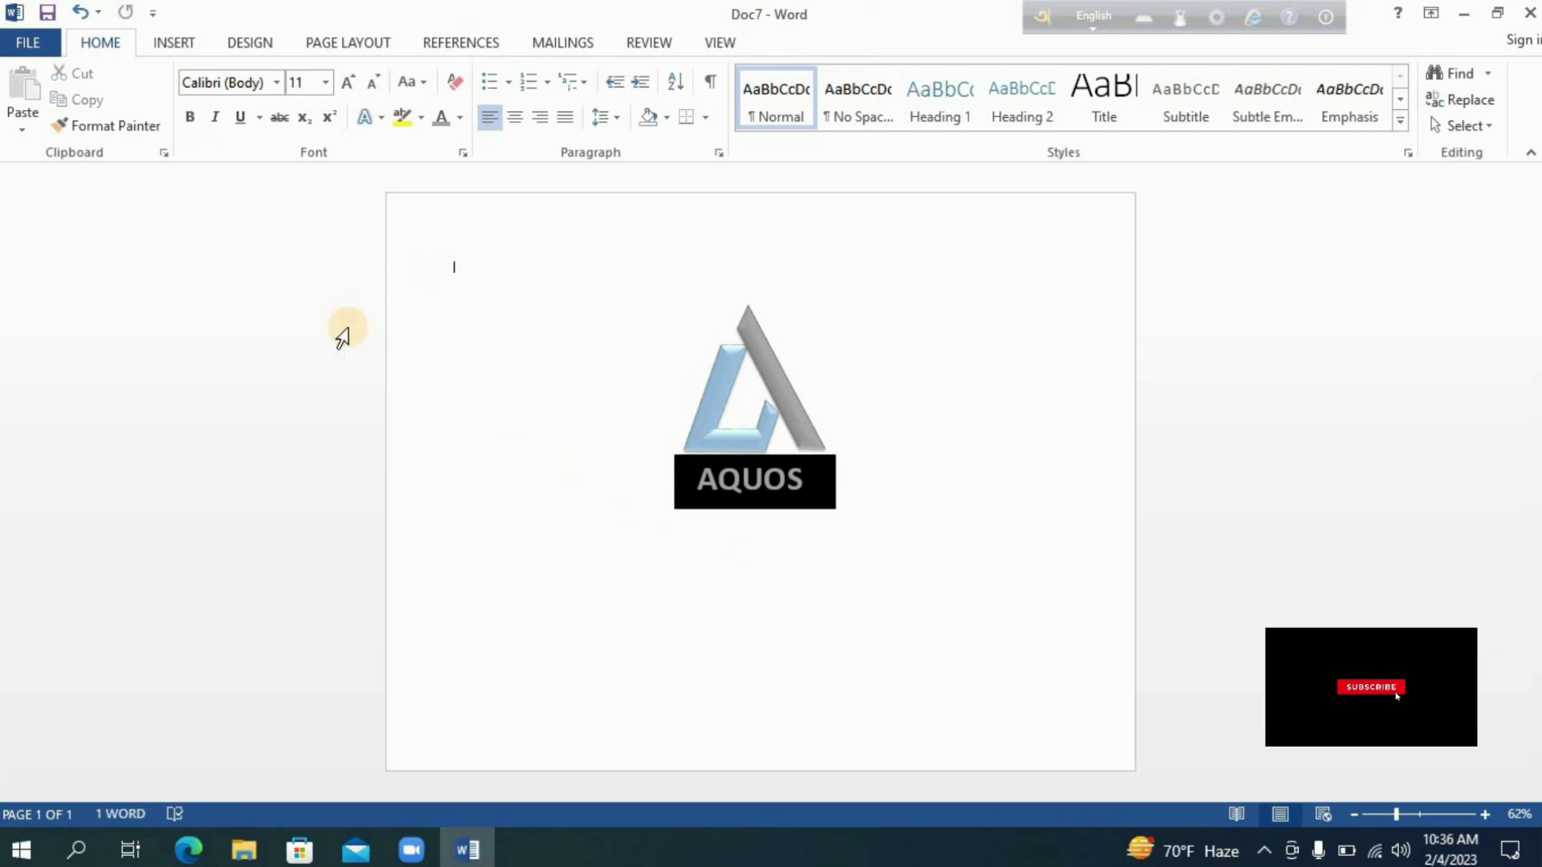
Draw a rectangle about 3.57" by 4.03" covering the logo and the AQUOS label.
left_click(172, 42)
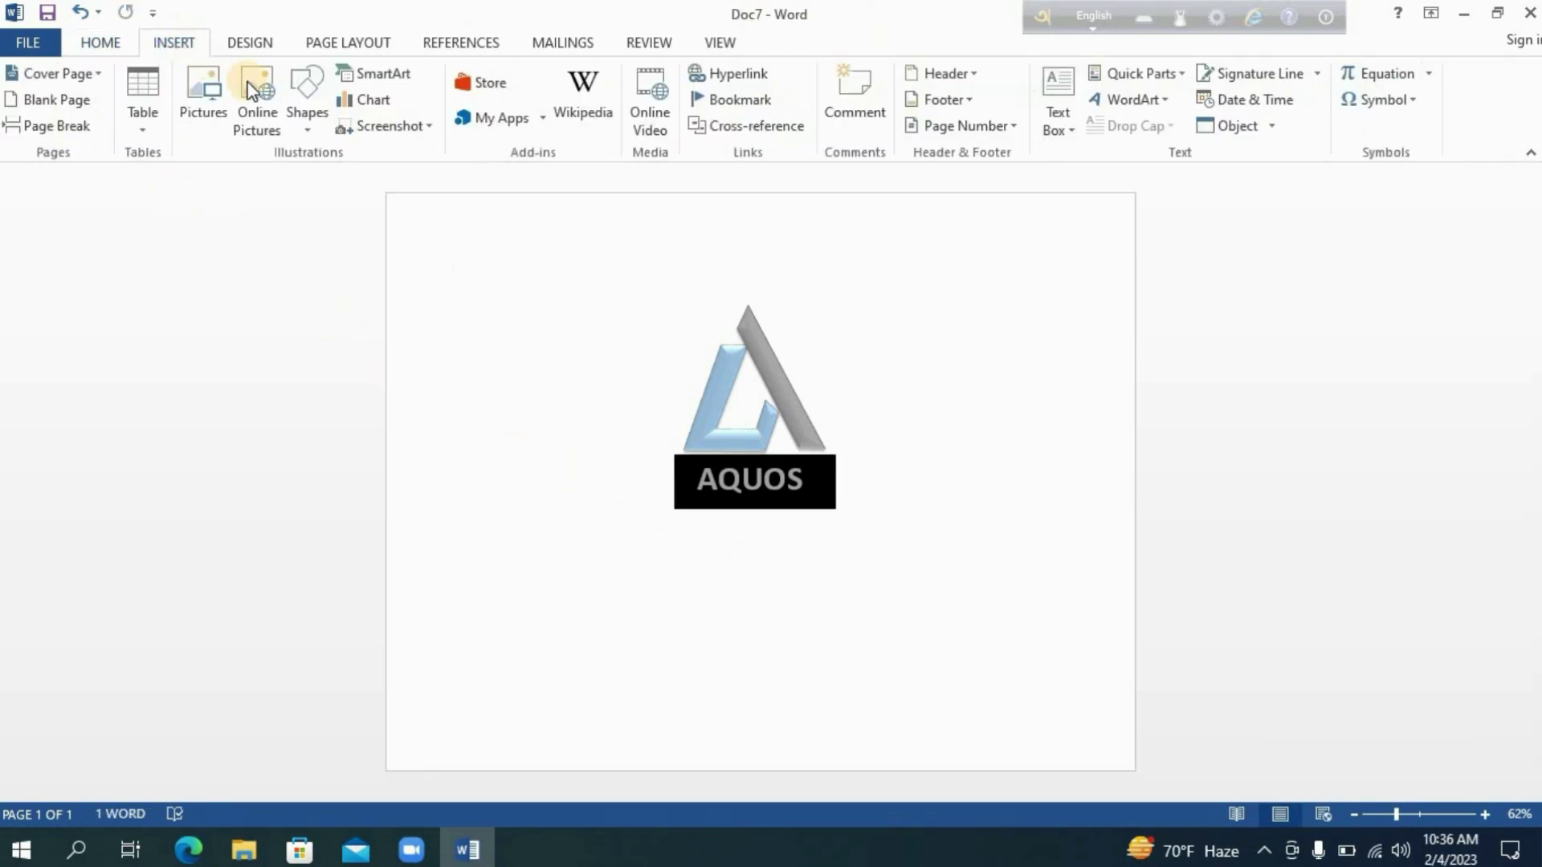
left_click(302, 112)
left_click(364, 185)
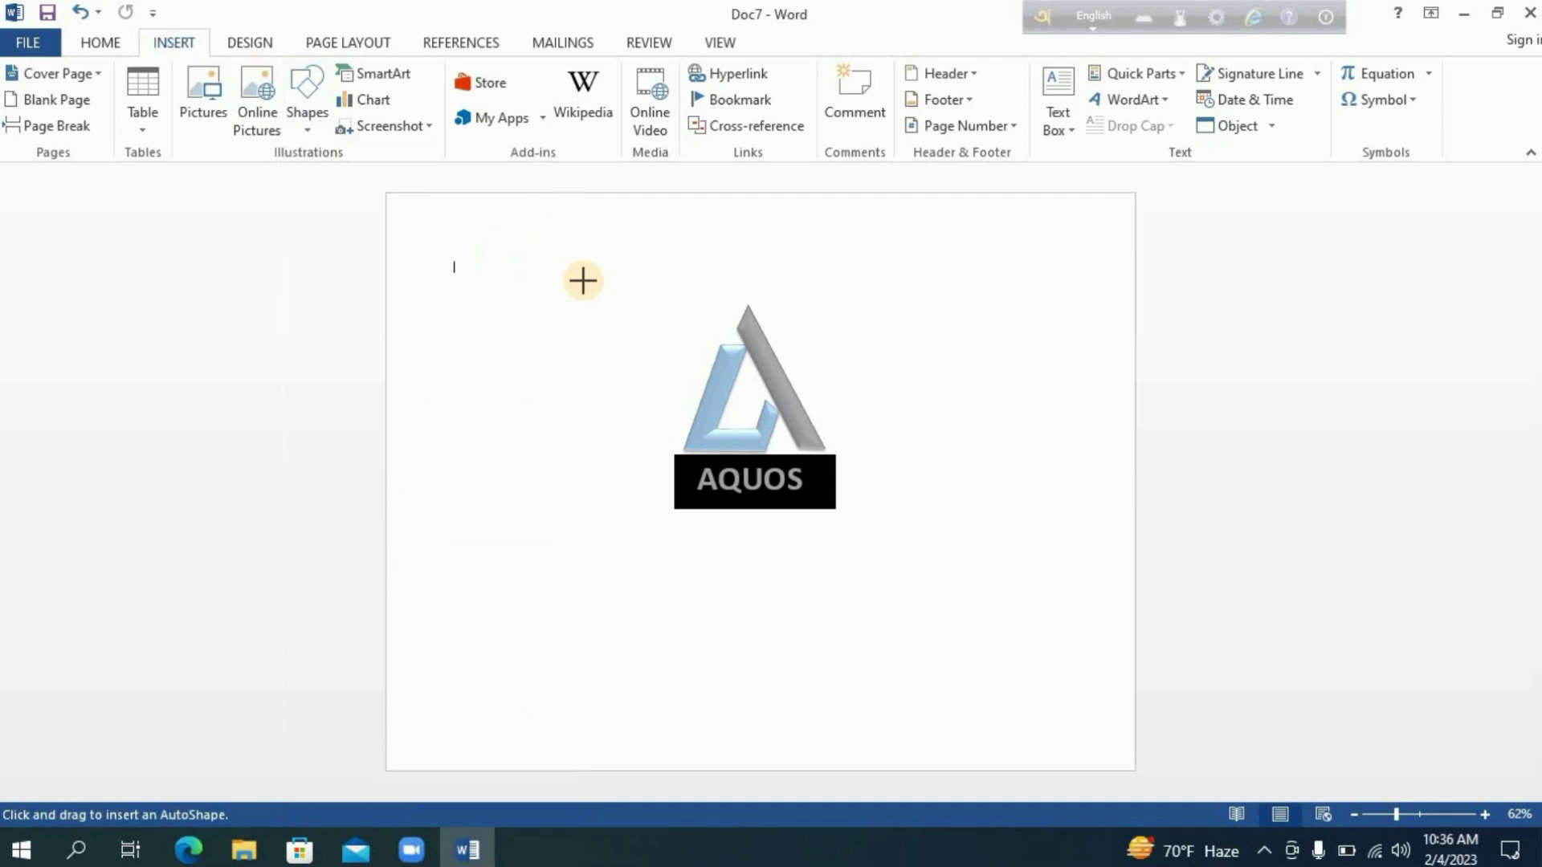
left_click_drag(612, 295, 888, 539)
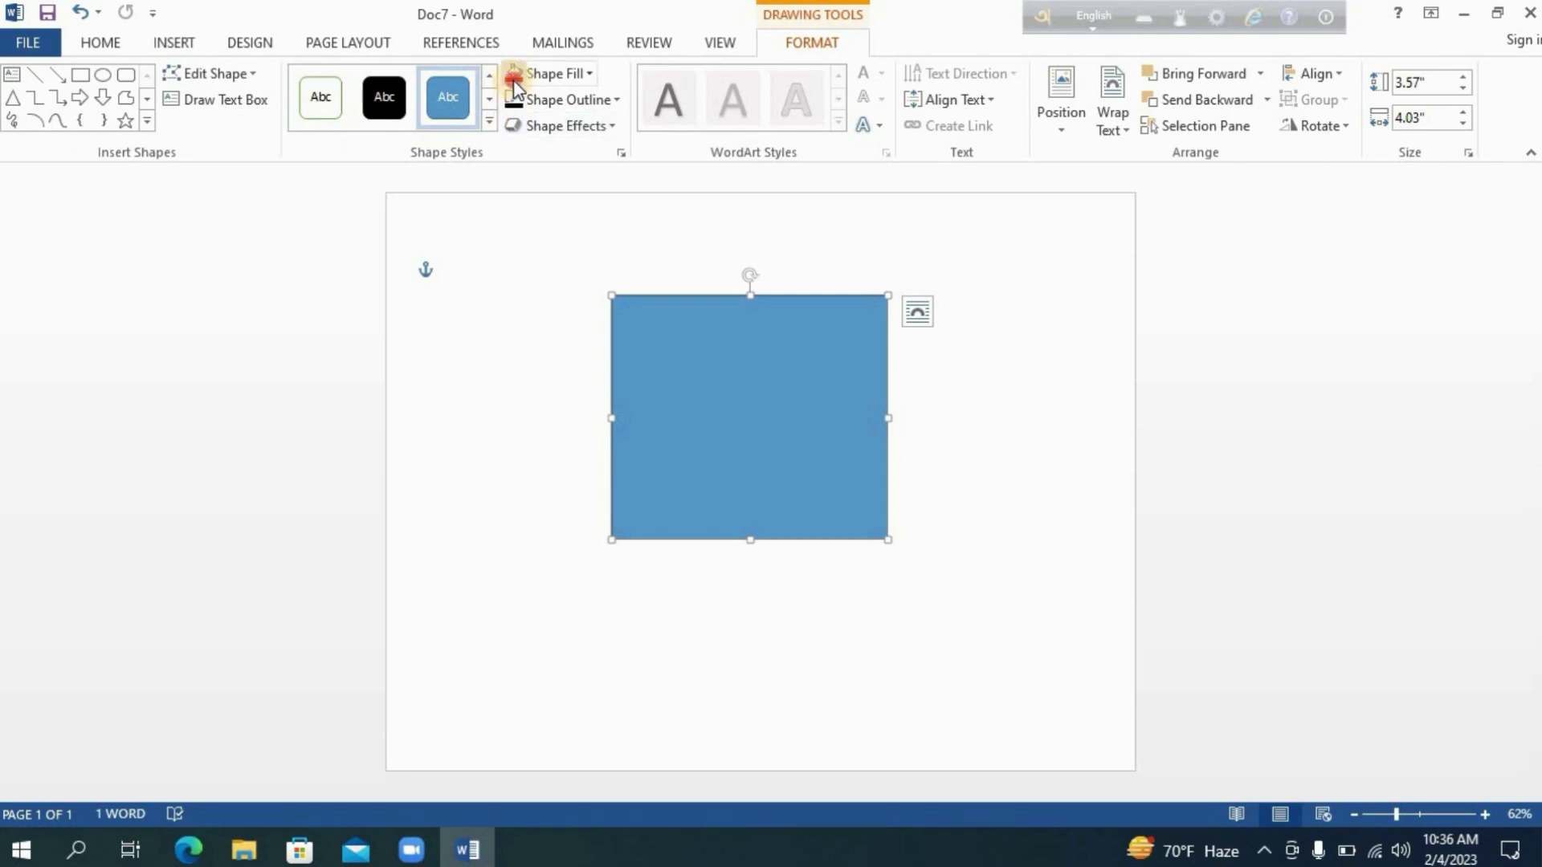
Fill the rectangle black and send it backward until it lies behind the logo and label.
left_click(513, 80)
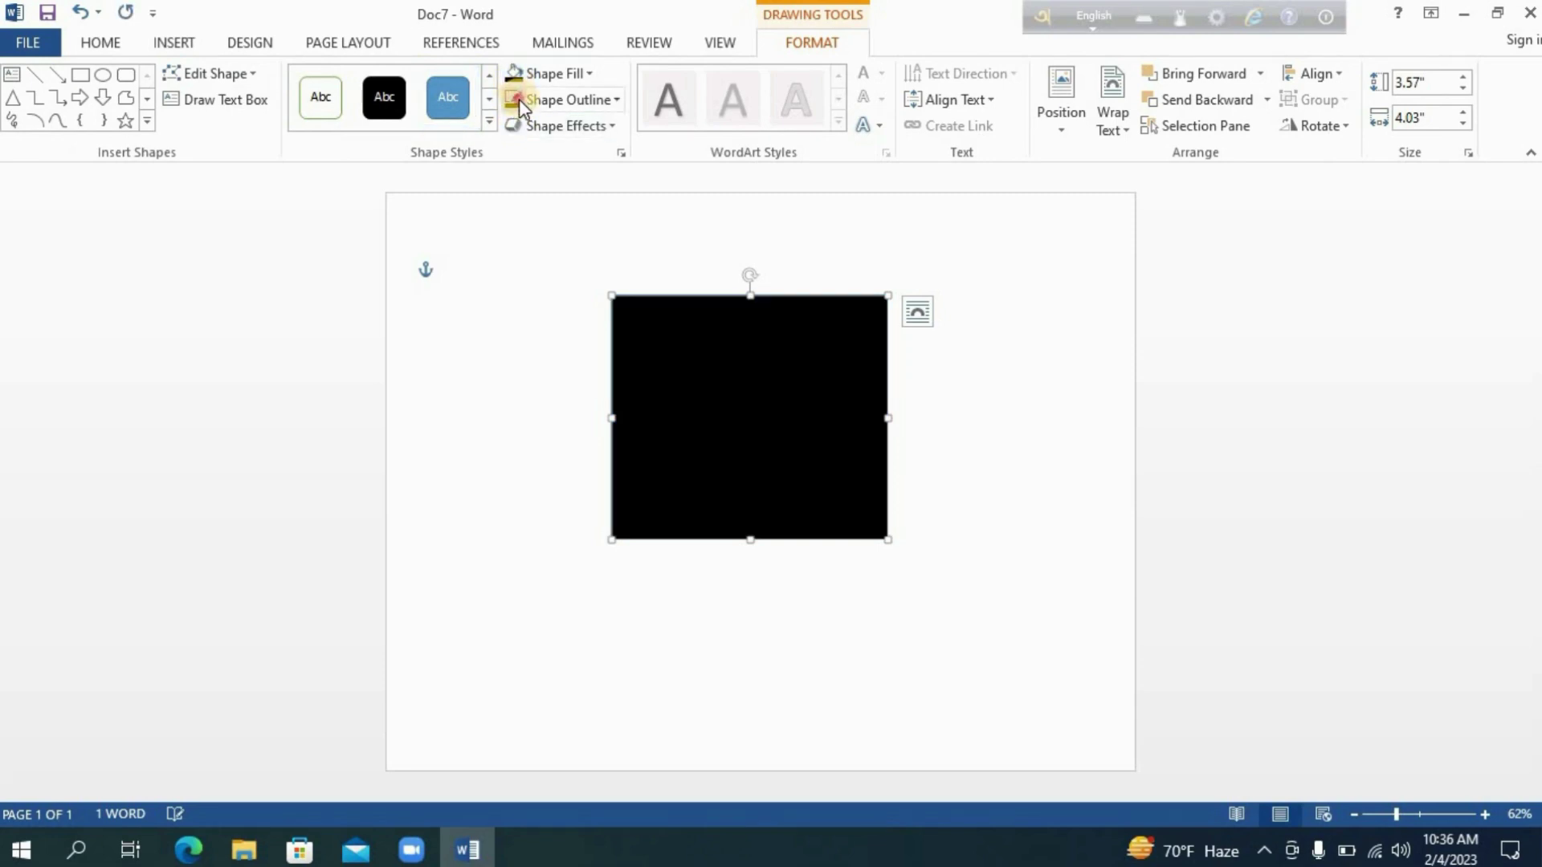
left_click(1191, 101)
left_click(1191, 101)
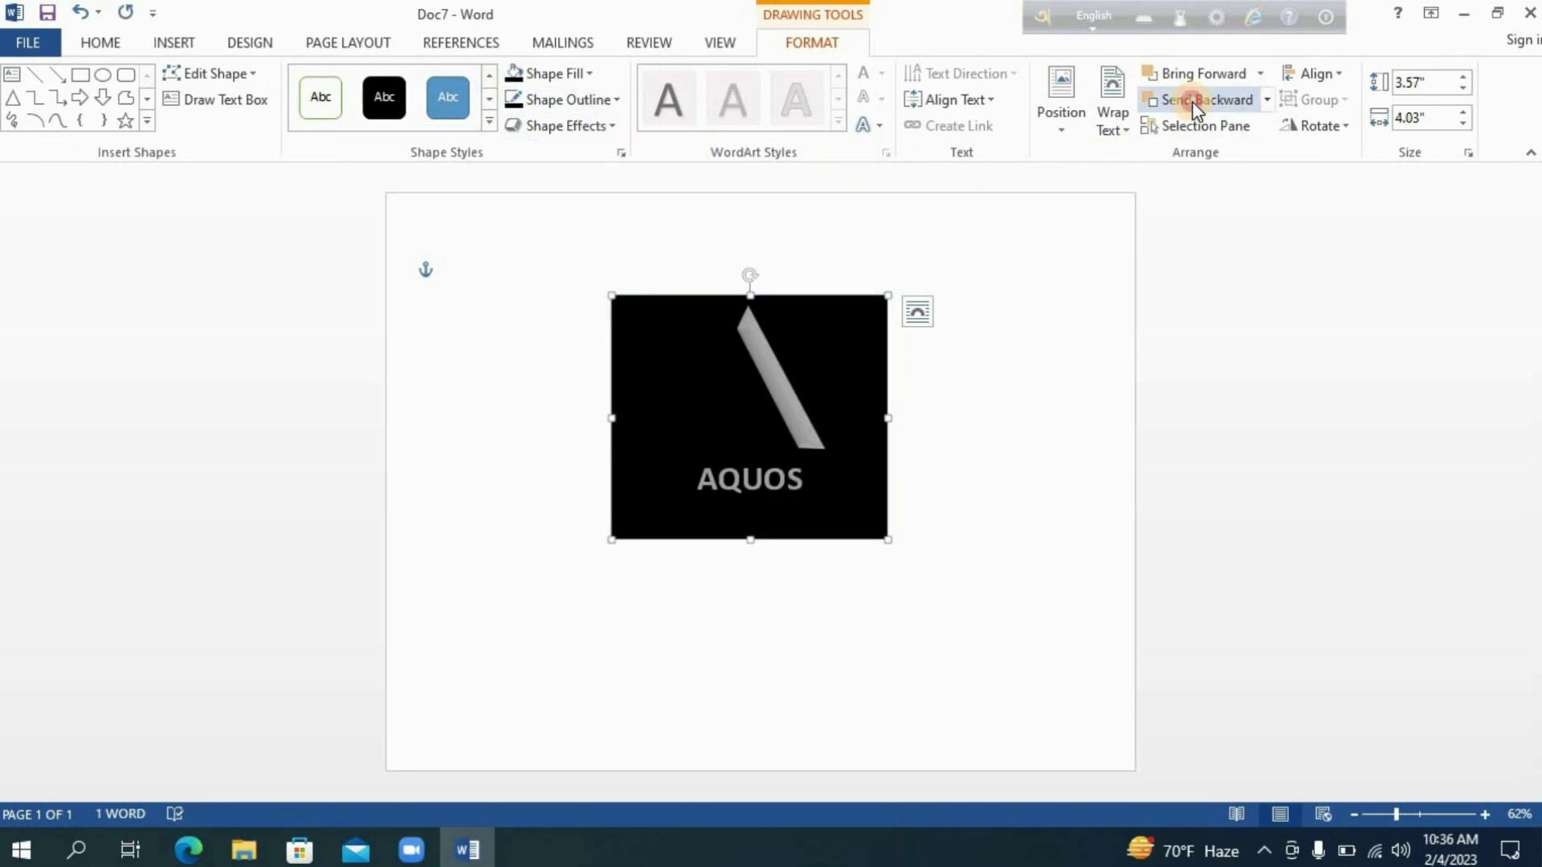
left_click(1192, 101)
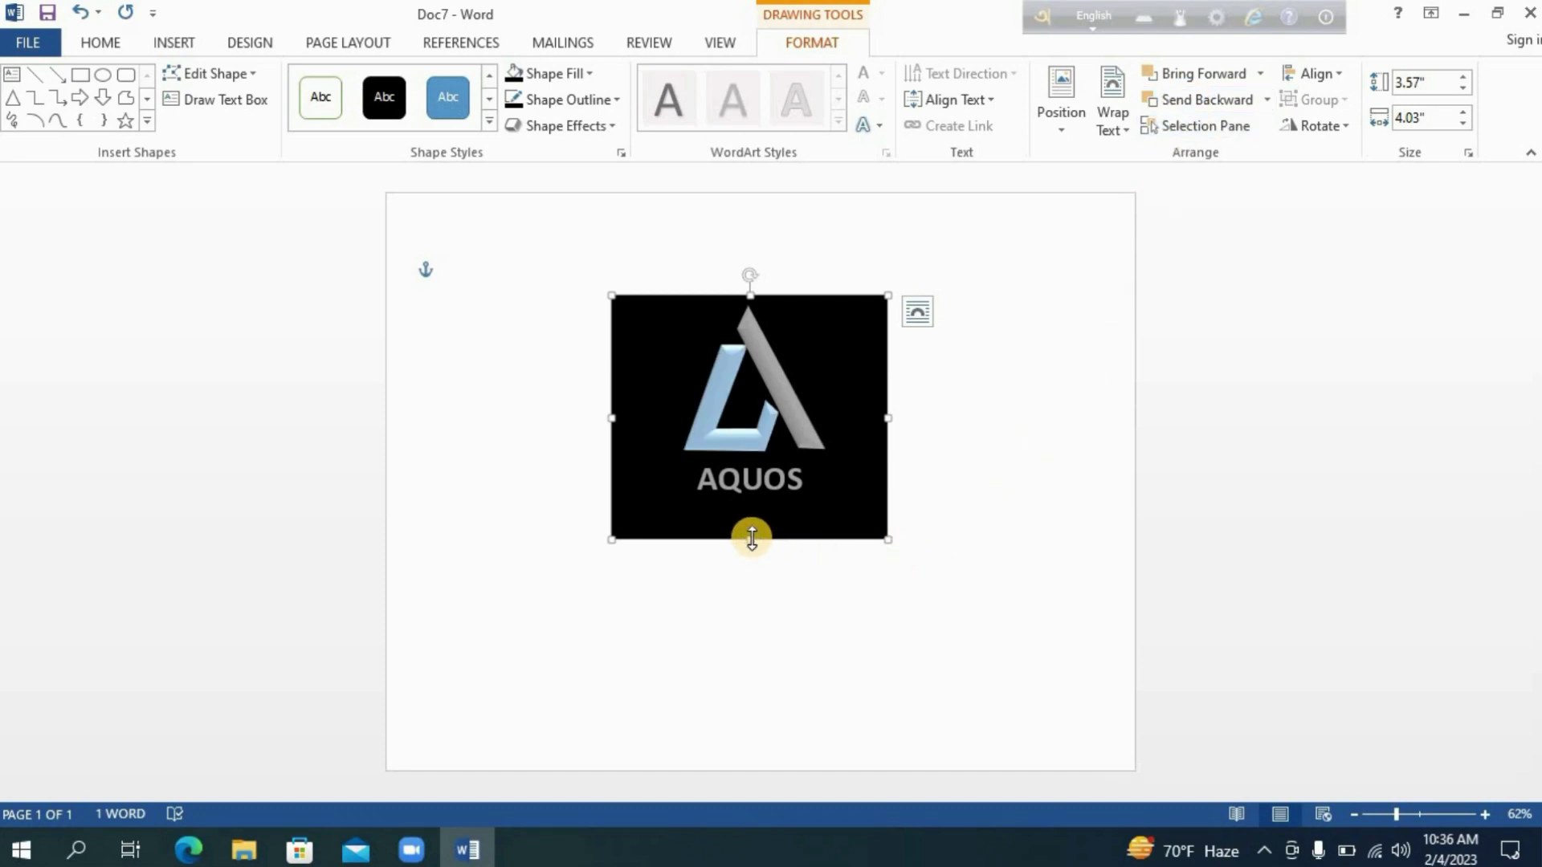
Shorten the black background rectangle to a height of about 3.3".
left_click_drag(751, 539, 751, 521)
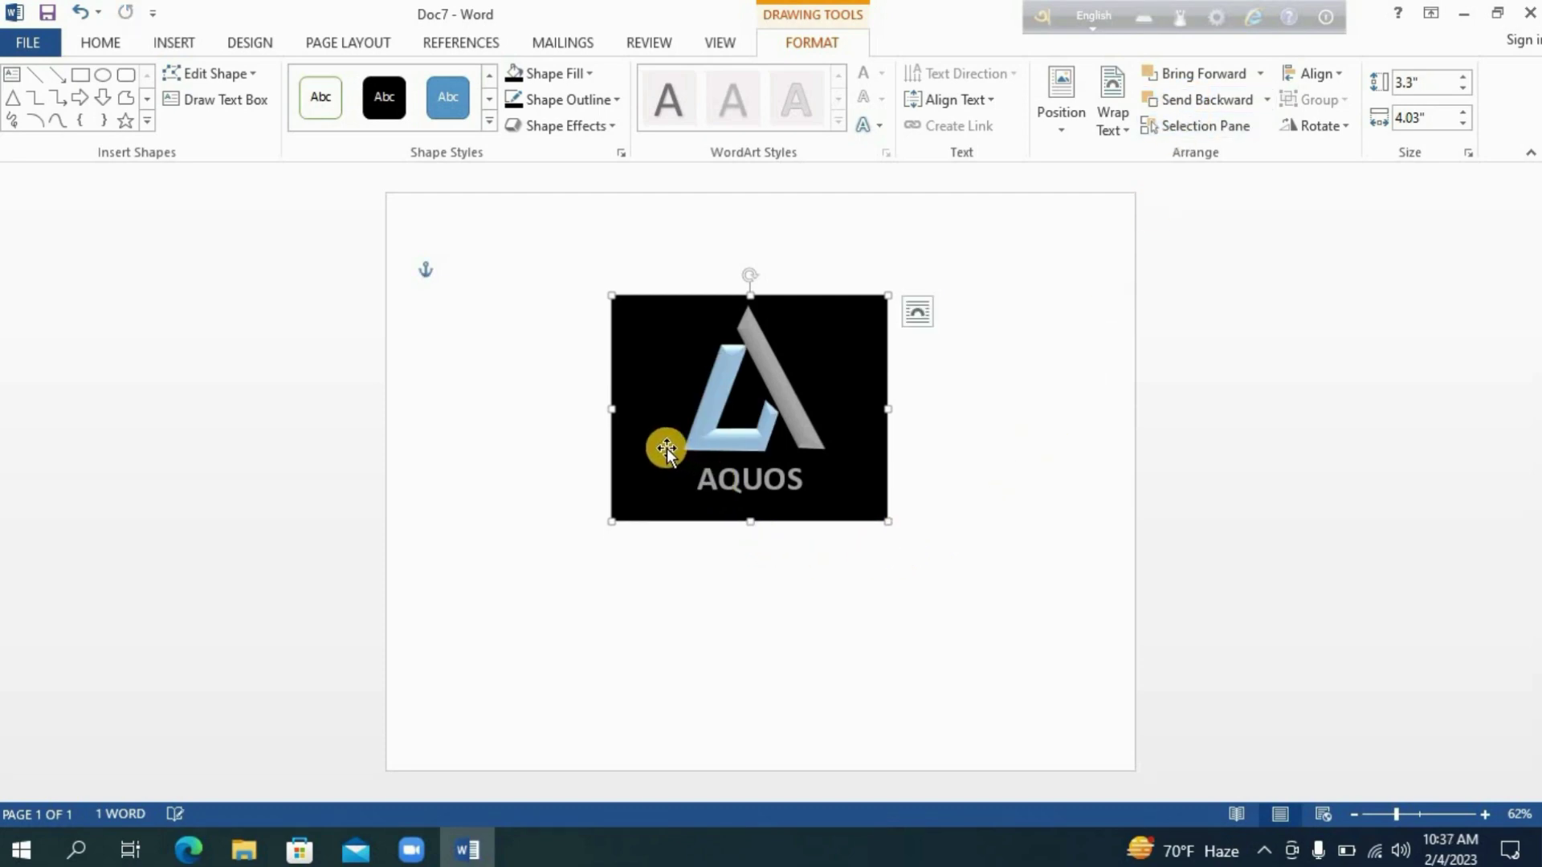
left_click(1020, 458)
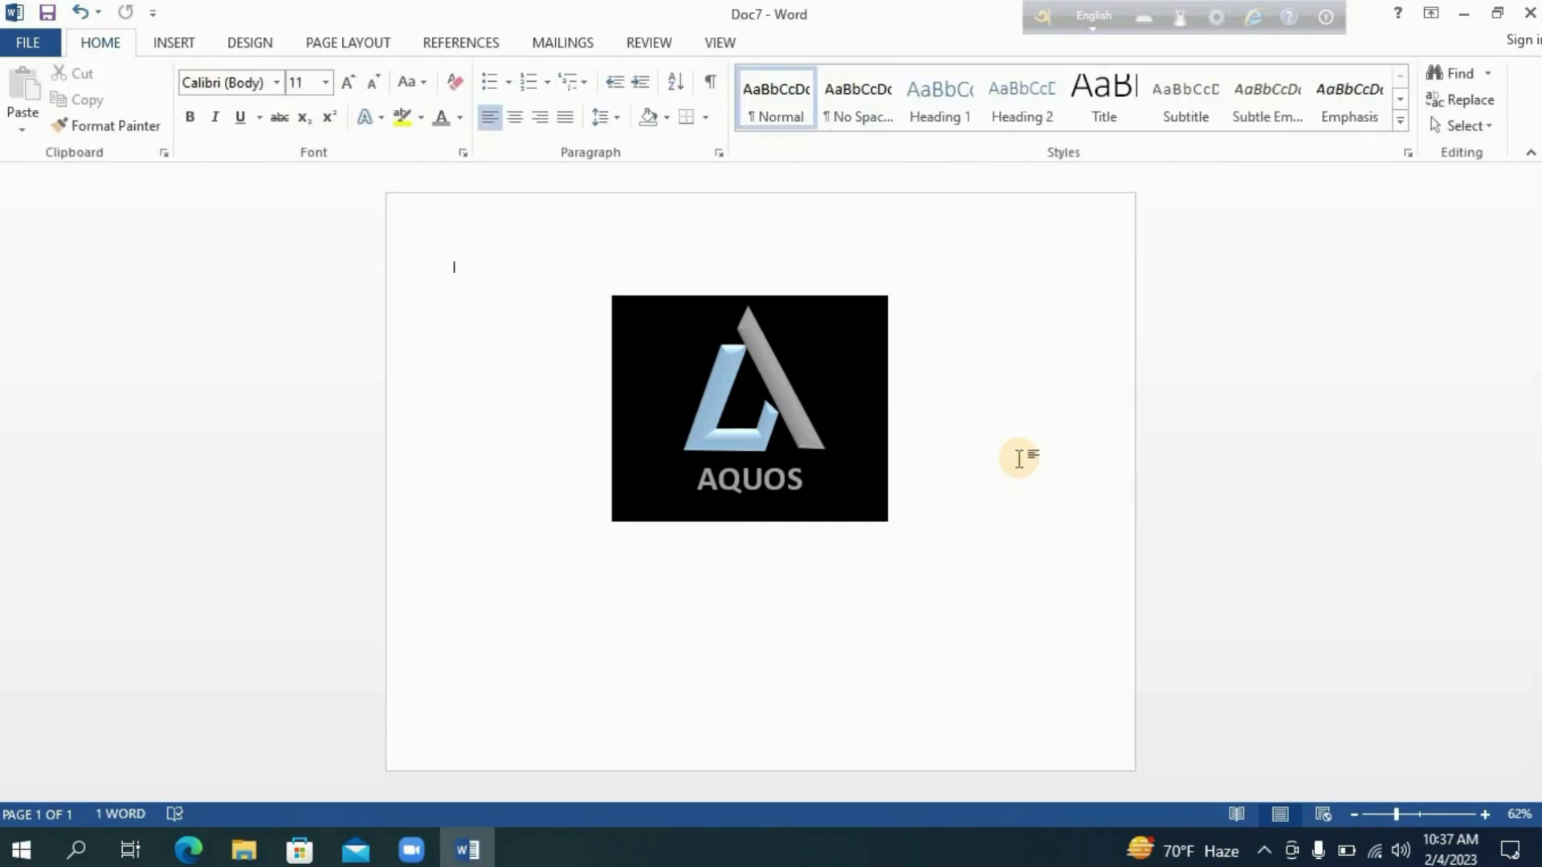
left_click(871, 500)
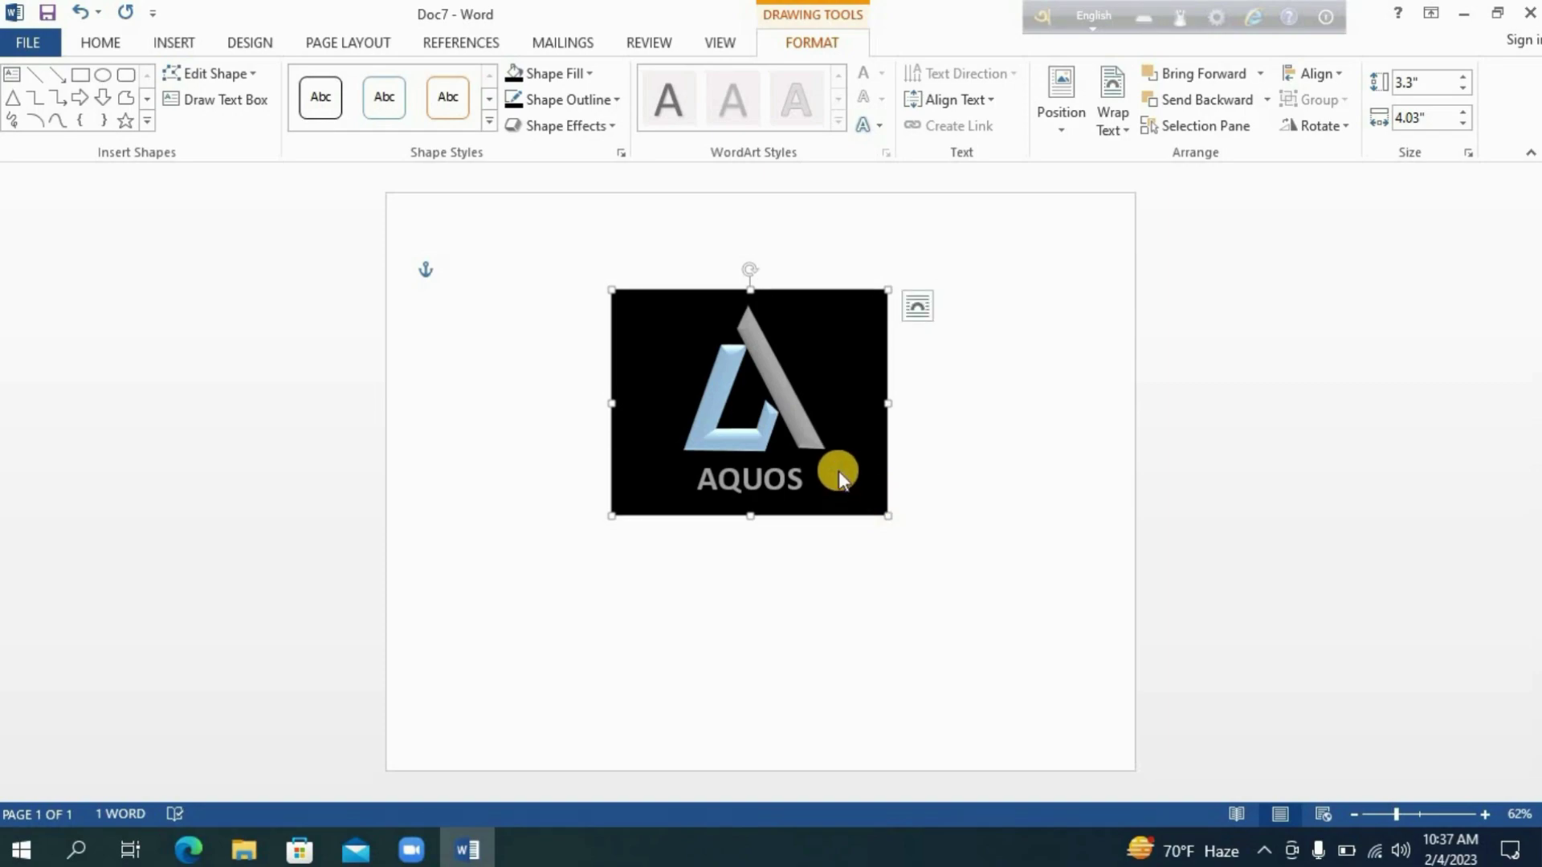
left_click(989, 451)
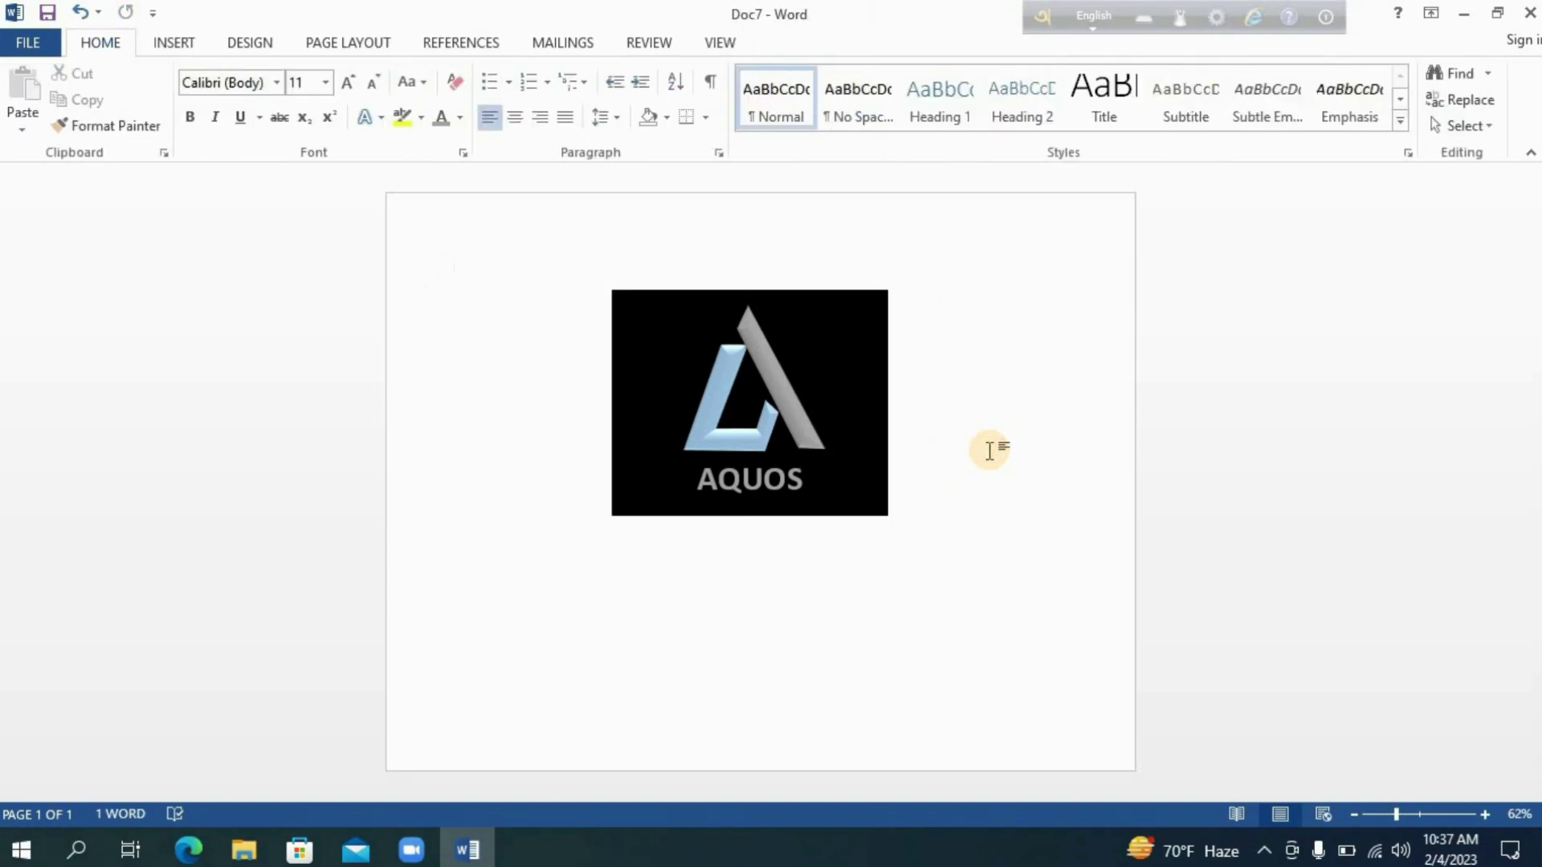